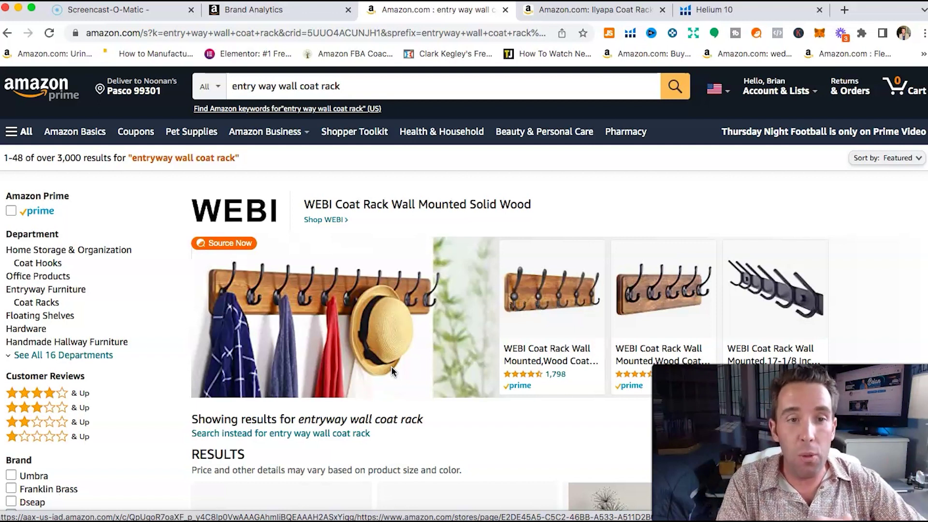
- Review the product results for the search "entry way wall coat rack"
{"action": "scroll", "coordinate": [432, 390], "scroll_direction": "down", "scroll_amount": 2}
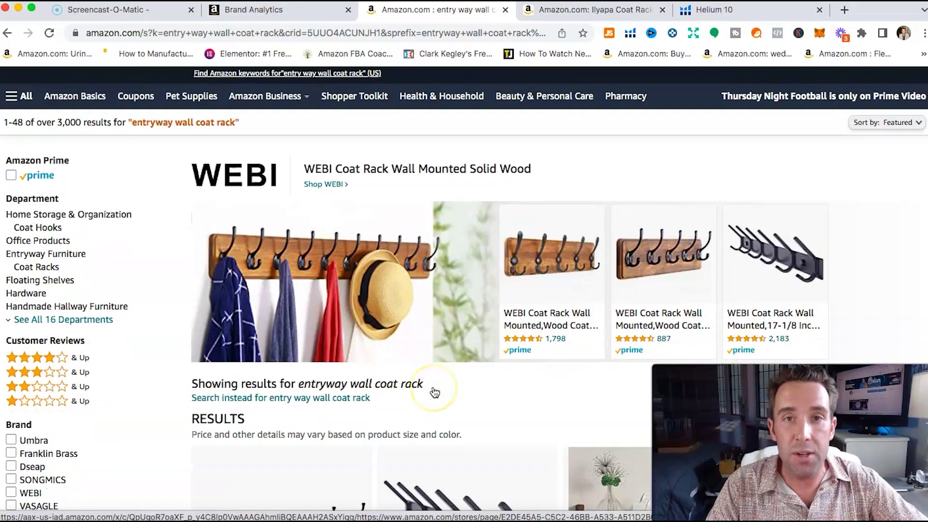
{"action": "scroll", "coordinate": [435, 392], "scroll_direction": "down", "scroll_amount": 8}
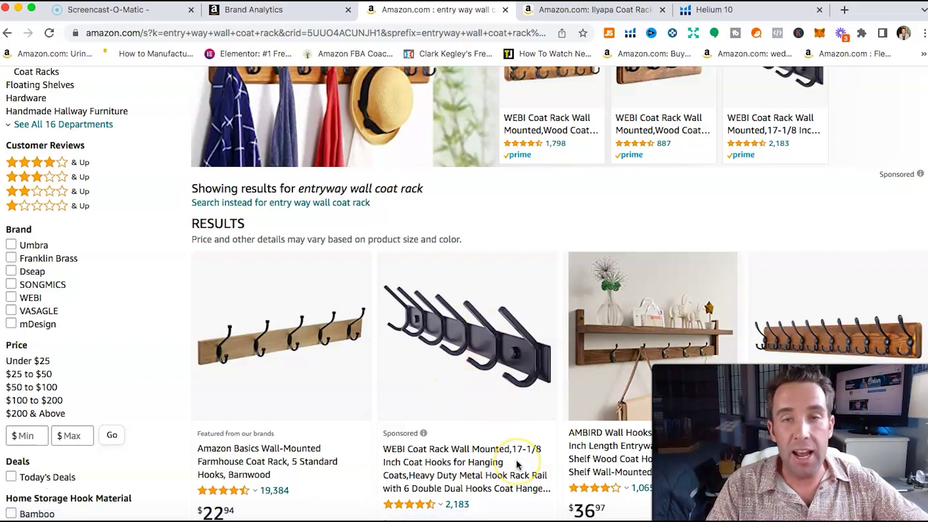
{"action": "scroll", "coordinate": [516, 465], "scroll_direction": "down", "scroll_amount": 6}
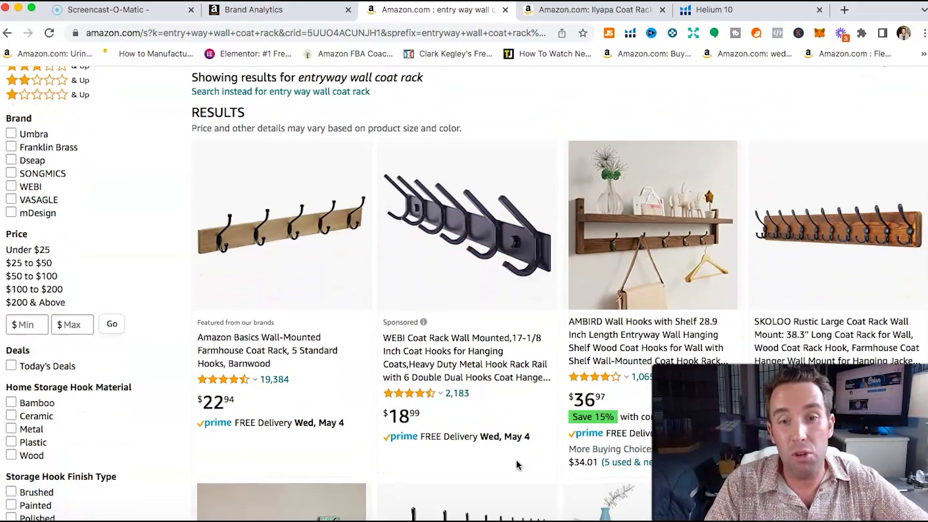
{"action": "scroll", "coordinate": [385, 317], "scroll_direction": "up", "scroll_amount": 15}
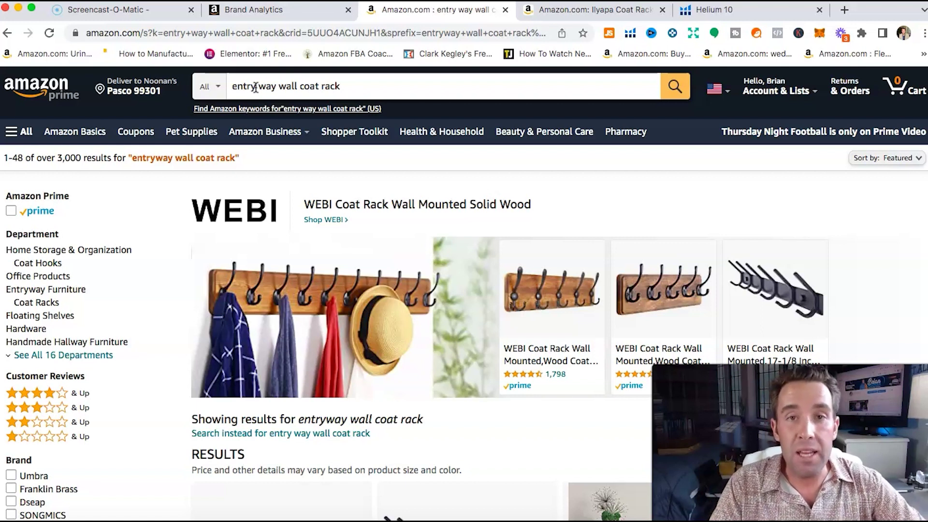
{"action": "left_click", "coordinate": [474, 385]}
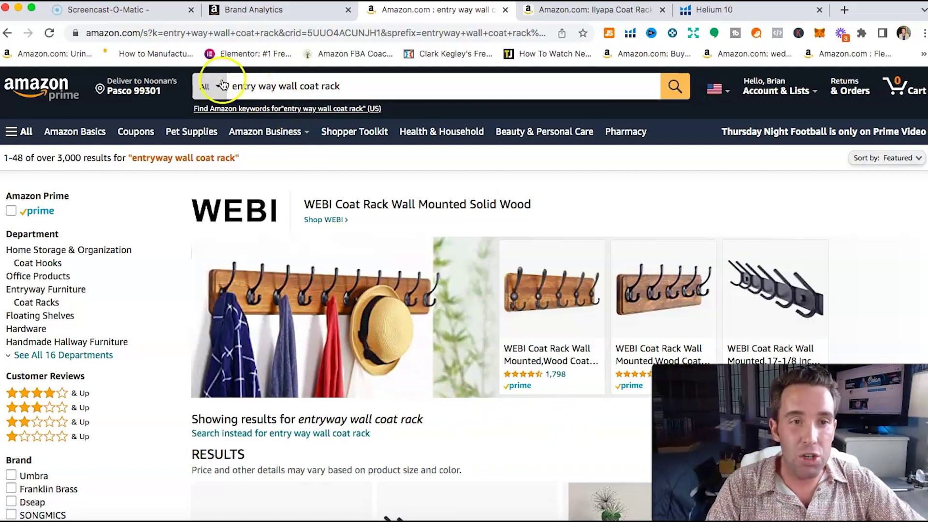
- Remove "entry way" from the search phrase and search for "wall coat rack"
{"action": "left_click_drag", "start_coordinate": [279, 87], "coordinate": [227, 85]}
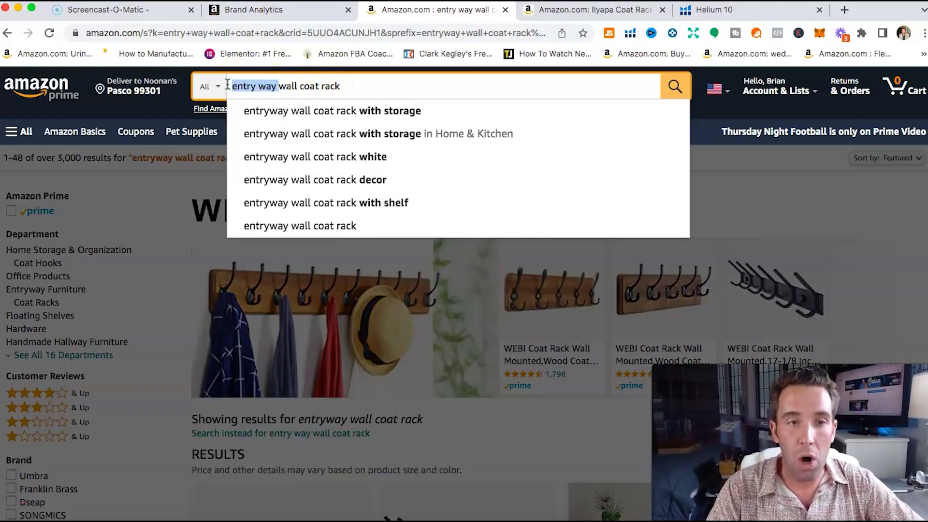
{"action": "key", "text": "BackSpace"}
{"action": "key", "text": "Return"}
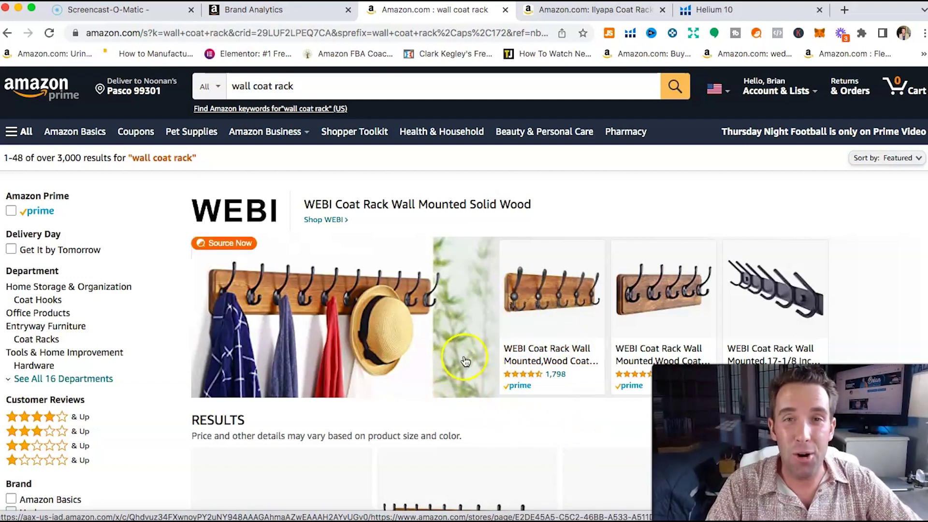
- Examine the first two rows of "wall coat rack" results, comparing product titles, prices and ratings
{"action": "scroll", "coordinate": [465, 391], "scroll_direction": "down", "scroll_amount": 3}
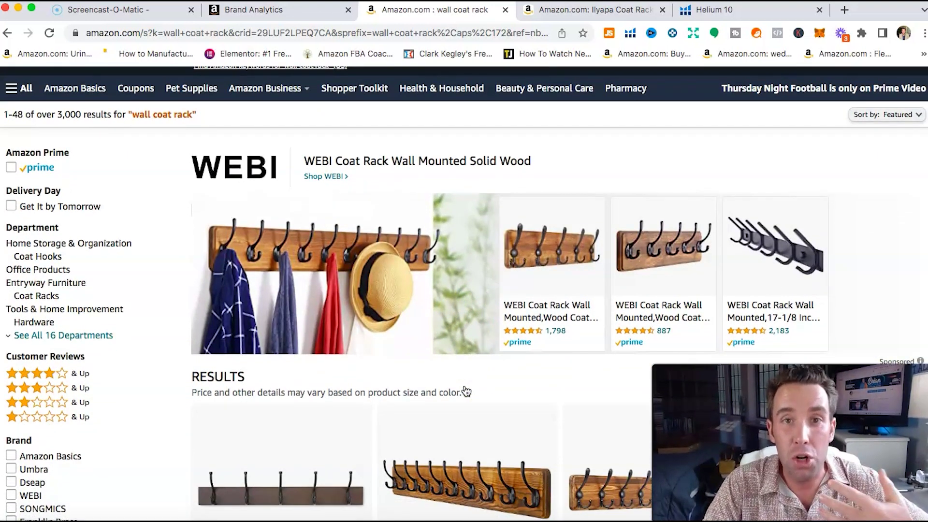
{"action": "scroll", "coordinate": [465, 391], "scroll_direction": "down", "scroll_amount": 5}
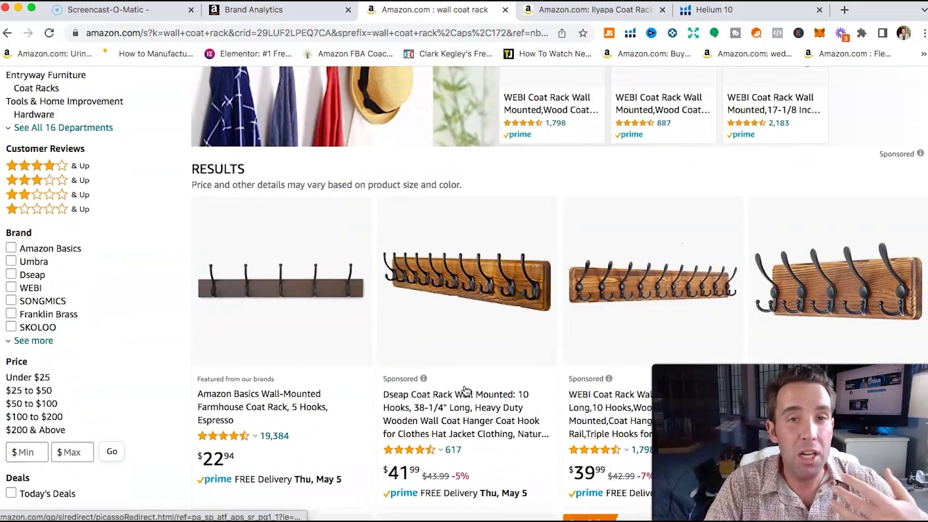
{"action": "scroll", "coordinate": [466, 390], "scroll_direction": "down", "scroll_amount": 3}
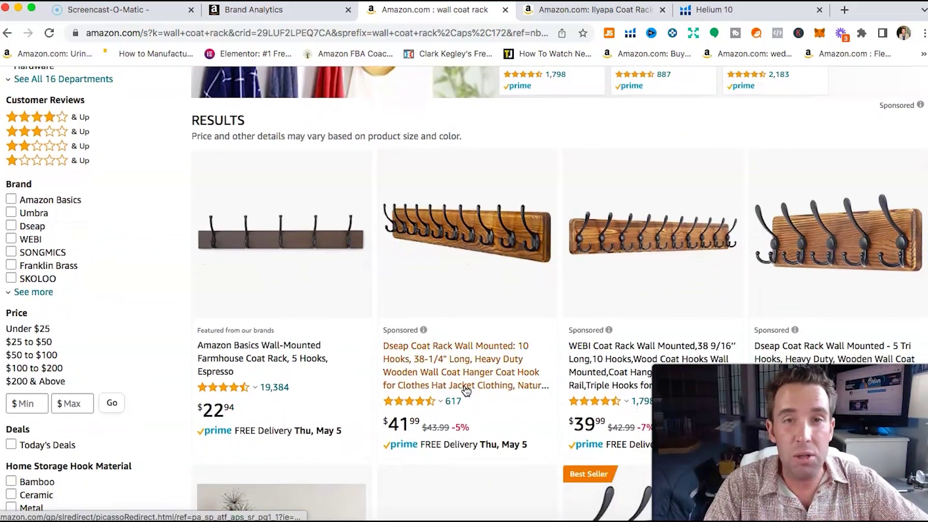
{"action": "scroll", "coordinate": [466, 390], "scroll_direction": "down", "scroll_amount": 3}
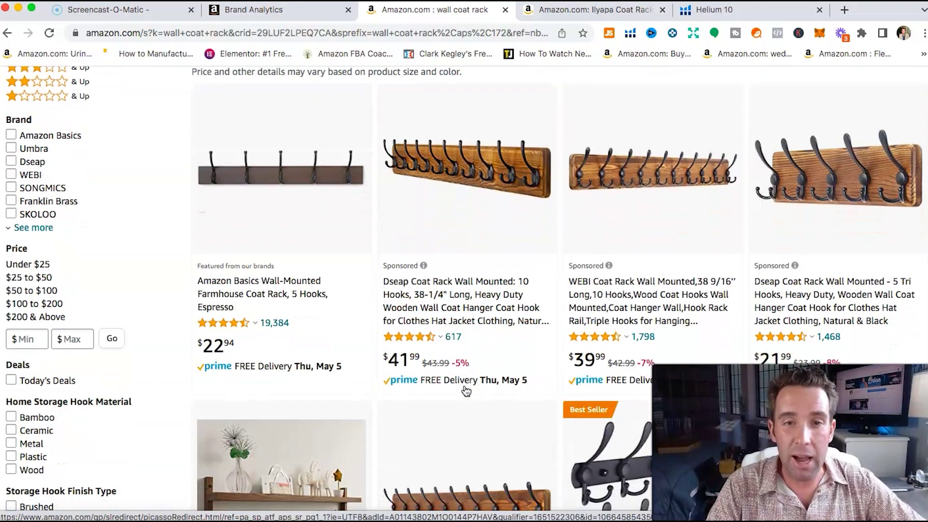
{"action": "scroll", "coordinate": [466, 391], "scroll_direction": "down", "scroll_amount": 5}
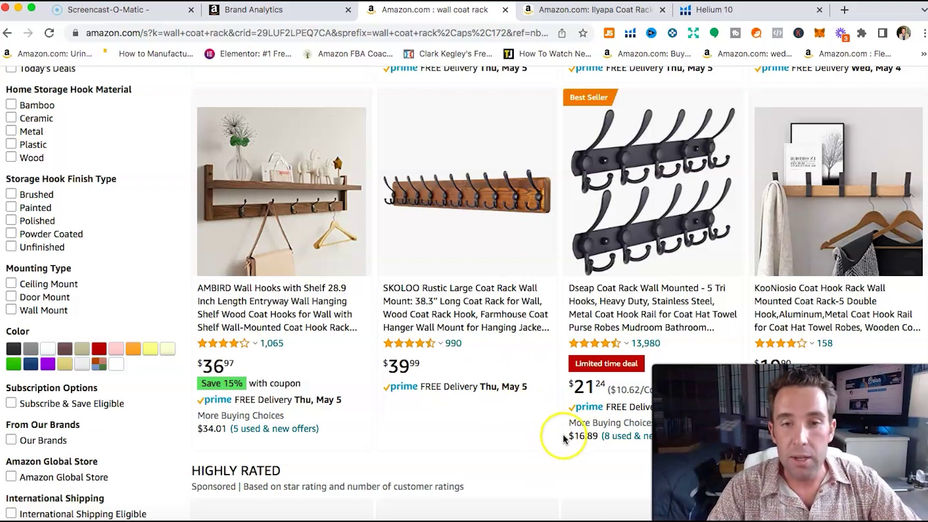
{"action": "scroll", "coordinate": [562, 434], "scroll_direction": "up", "scroll_amount": 15}
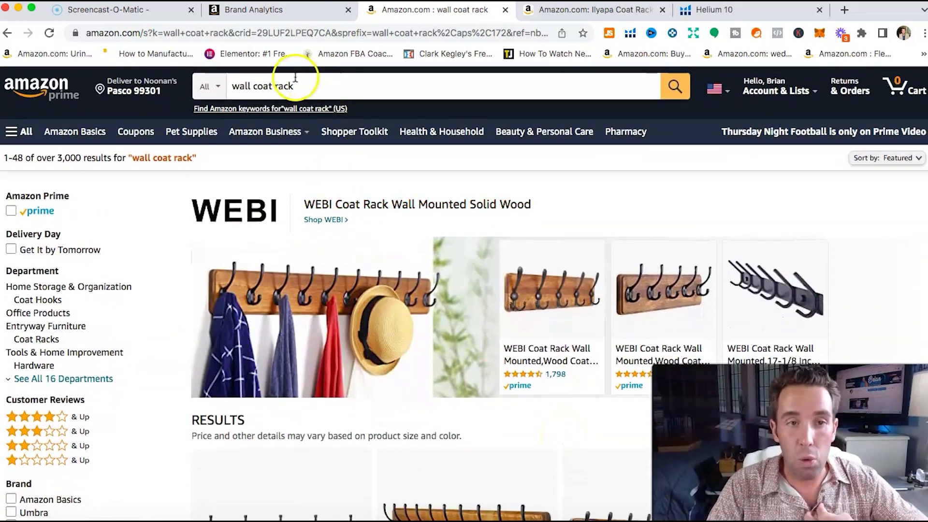
- Browse the "wall coat rack" results down to the editorial recommendations, and examine the products and ratings under More Results
{"action": "scroll", "coordinate": [473, 345], "scroll_direction": "down", "scroll_amount": 15}
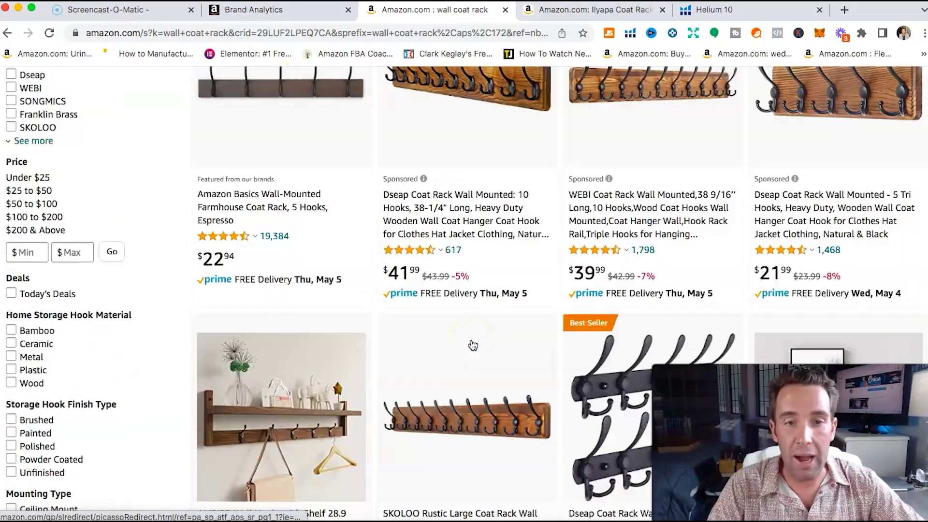
{"action": "scroll", "coordinate": [482, 391], "scroll_direction": "up", "scroll_amount": 5}
{"action": "scroll", "coordinate": [483, 391], "scroll_direction": "down", "scroll_amount": 9}
{"action": "scroll", "coordinate": [485, 394], "scroll_direction": "up", "scroll_amount": 5}
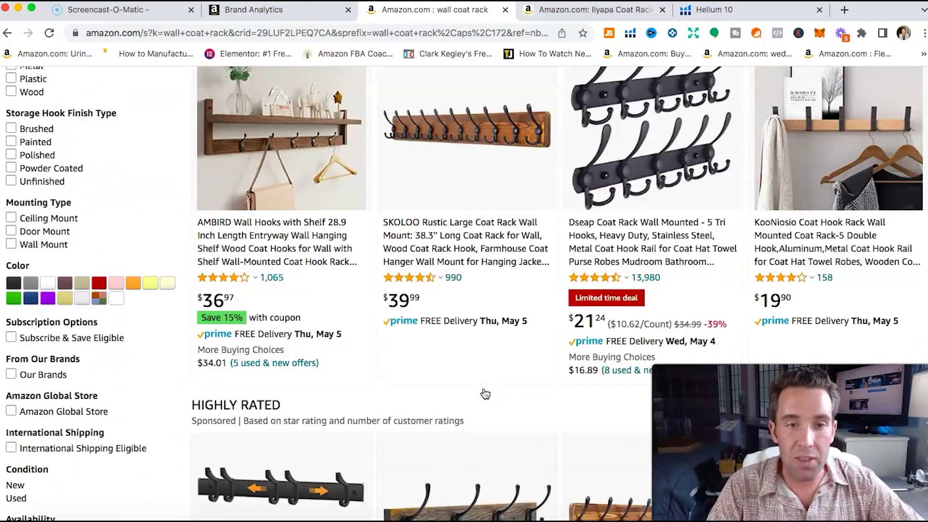
{"action": "scroll", "coordinate": [485, 394], "scroll_direction": "down", "scroll_amount": 5}
{"action": "scroll", "coordinate": [485, 394], "scroll_direction": "up", "scroll_amount": 2}
{"action": "scroll", "coordinate": [485, 393], "scroll_direction": "down", "scroll_amount": 8}
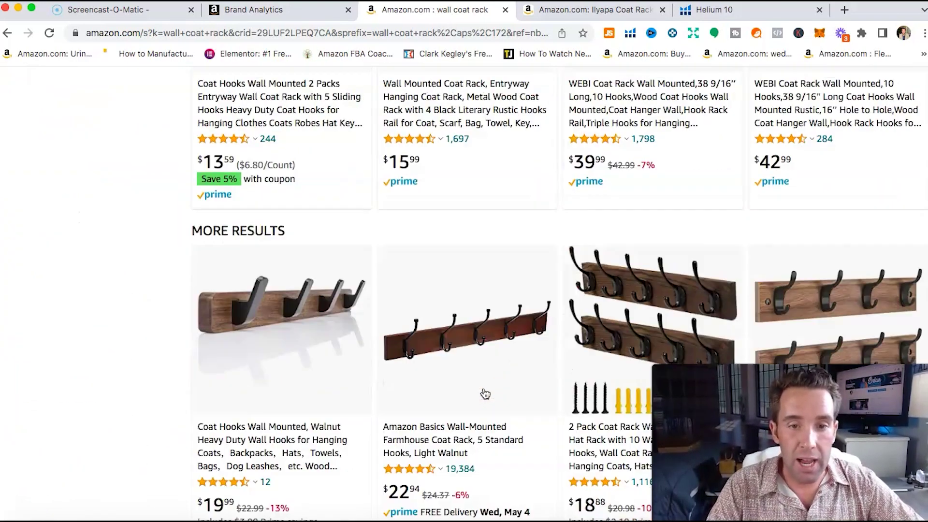
{"action": "scroll", "coordinate": [485, 392], "scroll_direction": "down", "scroll_amount": 2}
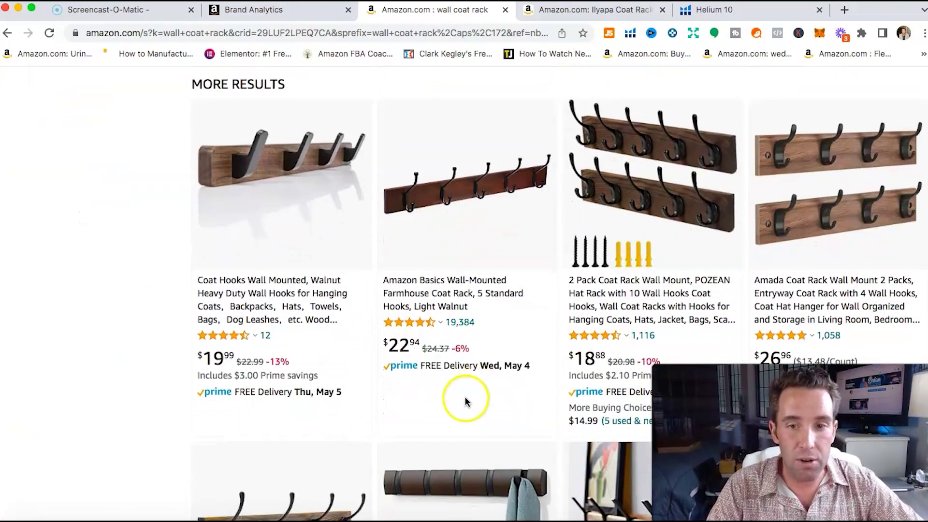
{"action": "scroll", "coordinate": [369, 394], "scroll_direction": "down", "scroll_amount": 2}
{"action": "scroll", "coordinate": [373, 400], "scroll_direction": "up", "scroll_amount": 3}
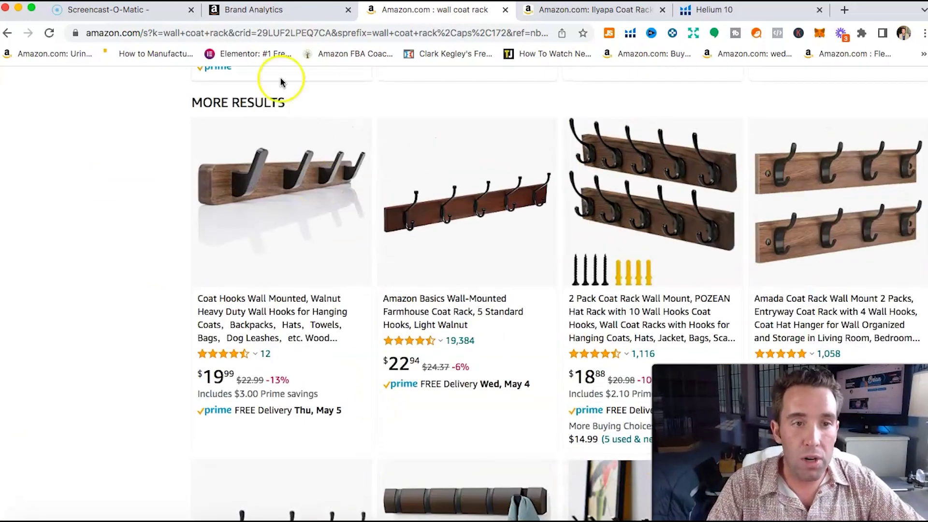
{"action": "scroll", "coordinate": [267, 302], "scroll_direction": "down", "scroll_amount": 10}
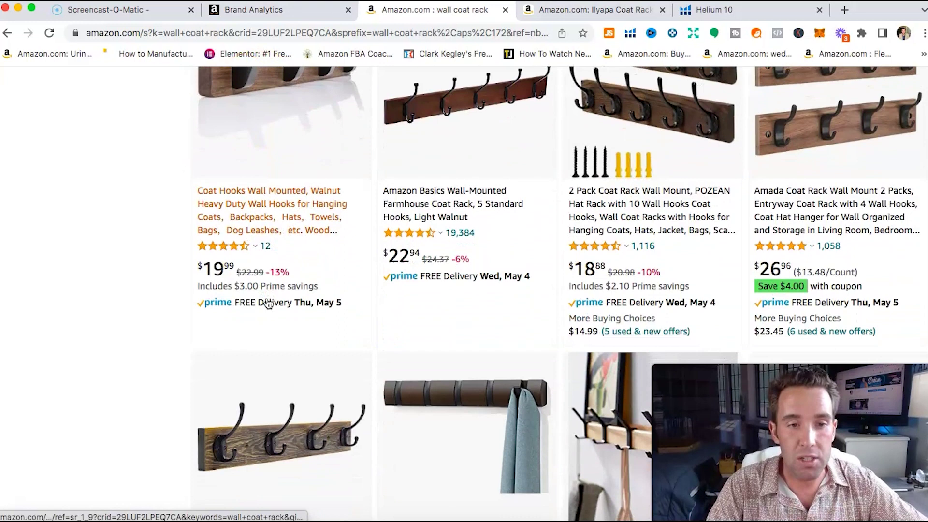
{"action": "scroll", "coordinate": [269, 304], "scroll_direction": "down", "scroll_amount": 4}
{"action": "scroll", "coordinate": [268, 304], "scroll_direction": "down", "scroll_amount": 20}
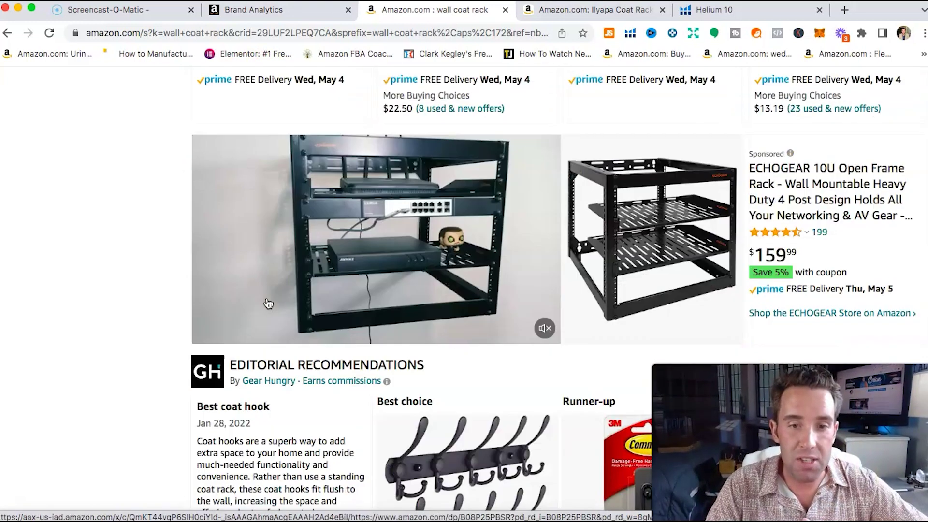
{"action": "scroll", "coordinate": [269, 303], "scroll_direction": "up", "scroll_amount": 5}
{"action": "scroll", "coordinate": [268, 303], "scroll_direction": "up", "scroll_amount": 15}
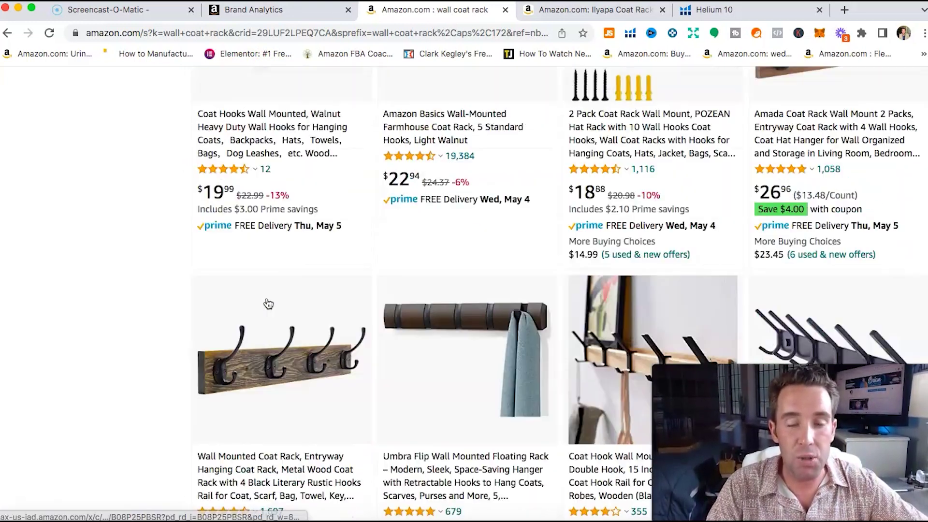
{"action": "scroll", "coordinate": [268, 303], "scroll_direction": "down", "scroll_amount": 5}
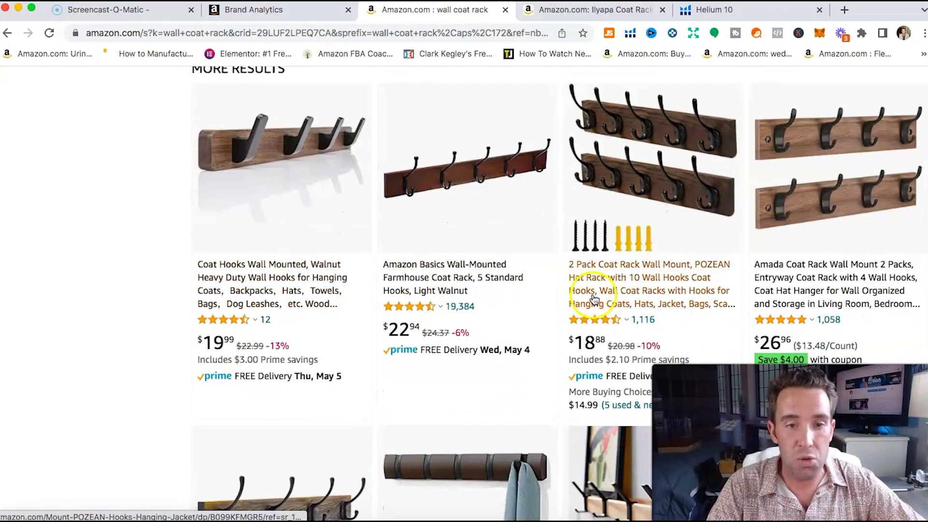
{"action": "mouse_move", "coordinate": [438, 306]}
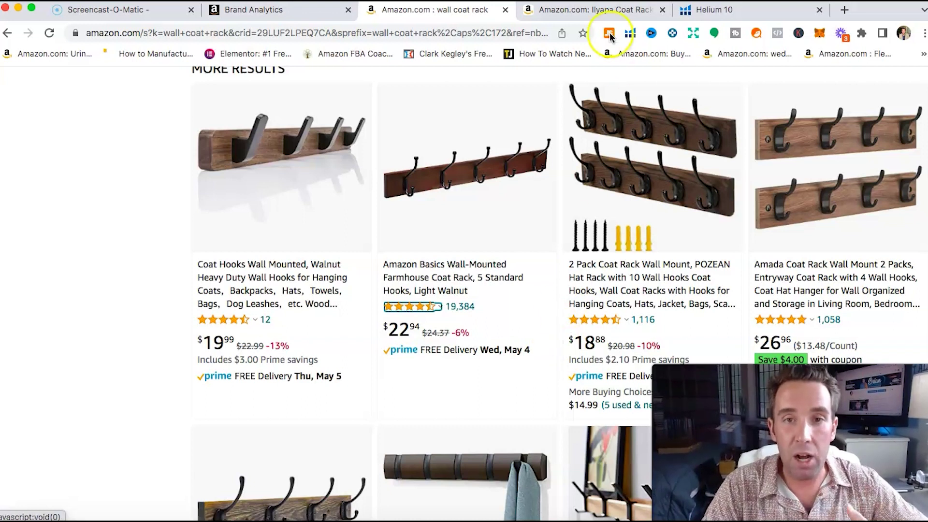
- Switch to the Ilyapa coat rack listing and examine its title by highlighting it from "Rack Wall Mount" to "Espresso Finish"
{"action": "left_click", "coordinate": [610, 11]}
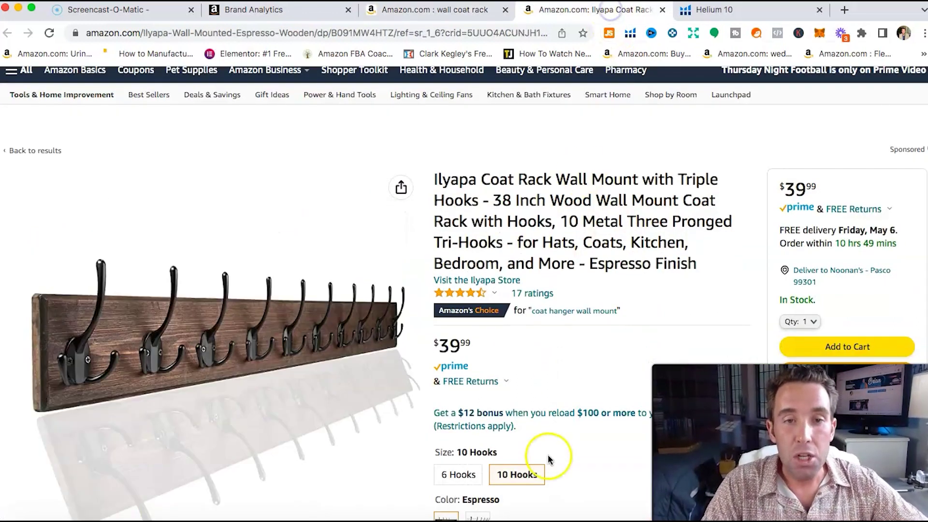
{"action": "scroll", "coordinate": [546, 457], "scroll_direction": "down", "scroll_amount": 3}
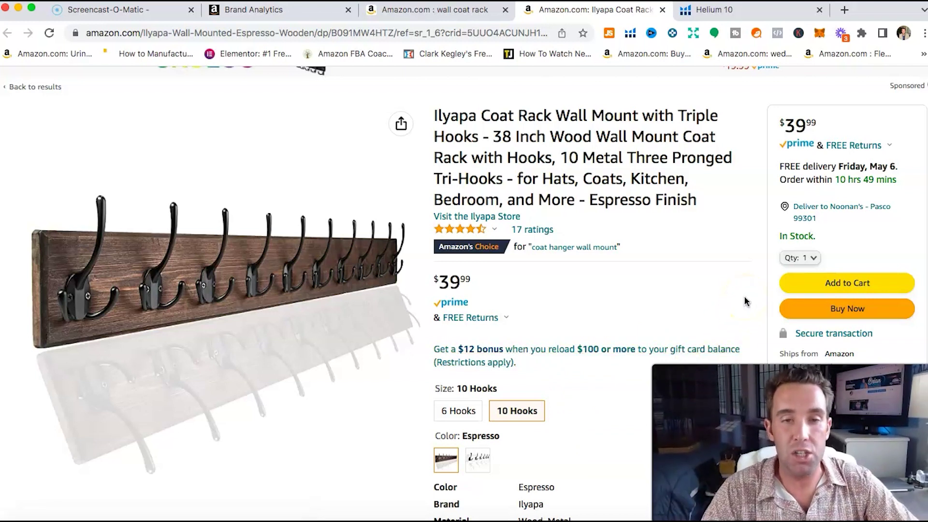
{"action": "scroll", "coordinate": [744, 302], "scroll_direction": "down", "scroll_amount": 1}
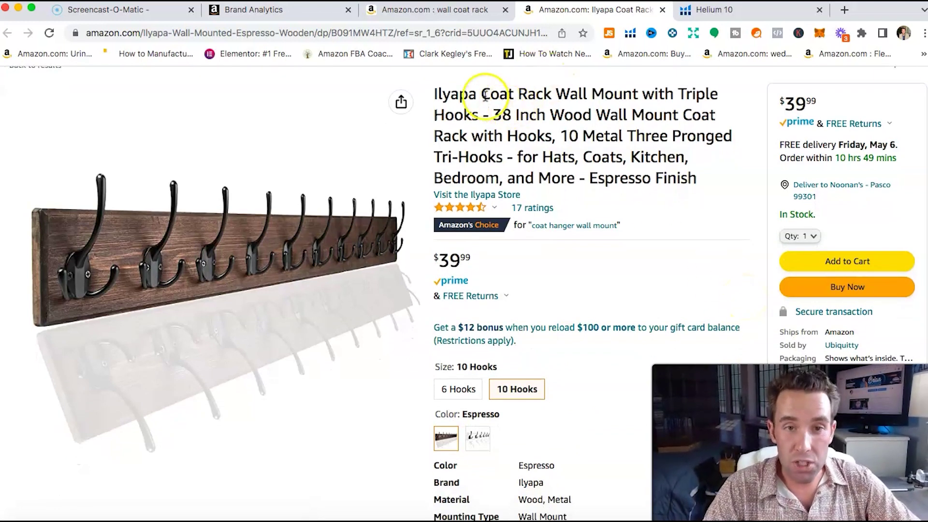
{"action": "left_click_drag", "start_coordinate": [516, 95], "coordinate": [698, 182]}
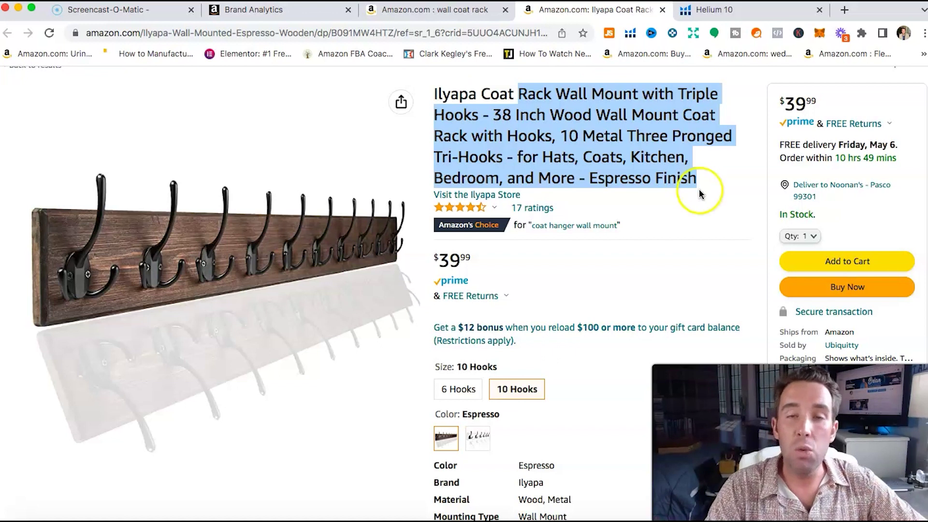
{"action": "left_click", "coordinate": [722, 202]}
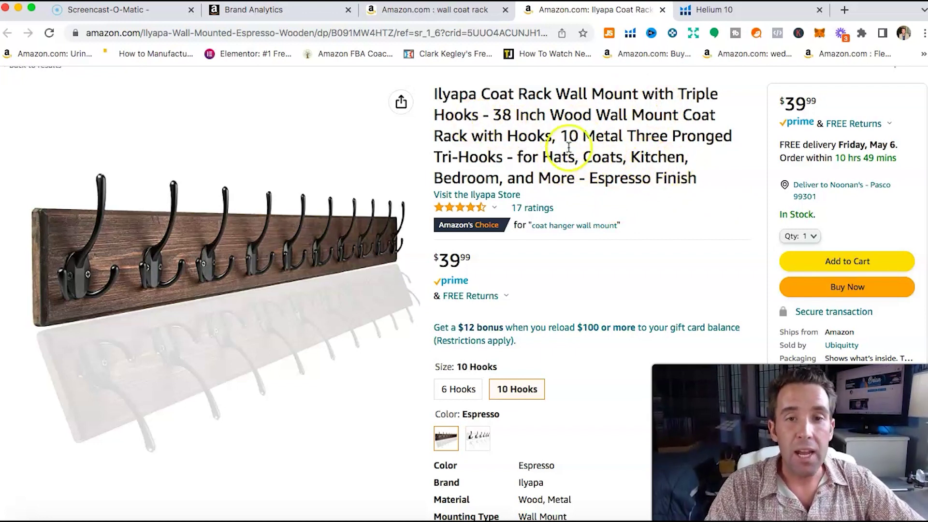
- Highlight the title from "Coat Rack" through "with Hooks," and also everything after the brand name
{"action": "left_click_drag", "start_coordinate": [481, 93], "coordinate": [564, 140]}
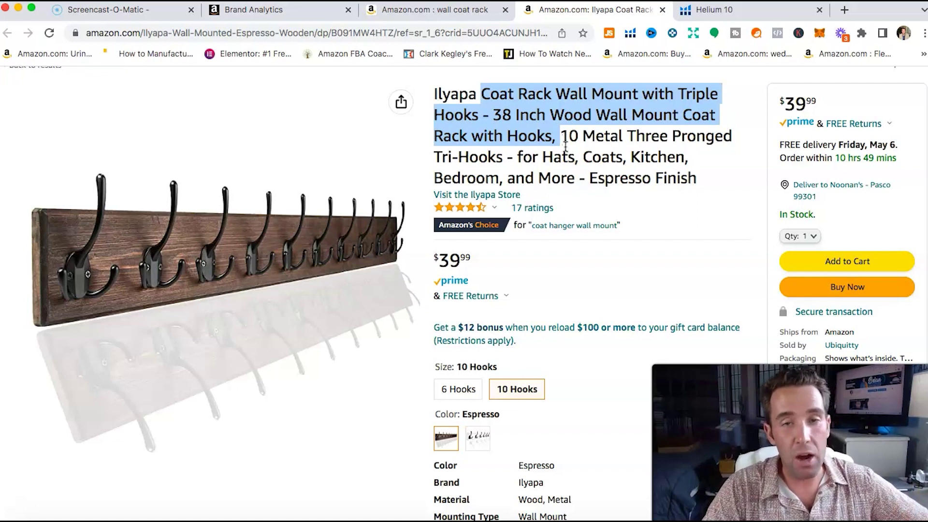
{"action": "left_click", "coordinate": [564, 159]}
{"action": "left_click_drag", "start_coordinate": [696, 178], "coordinate": [484, 95]}
{"action": "left_click", "coordinate": [493, 103]}
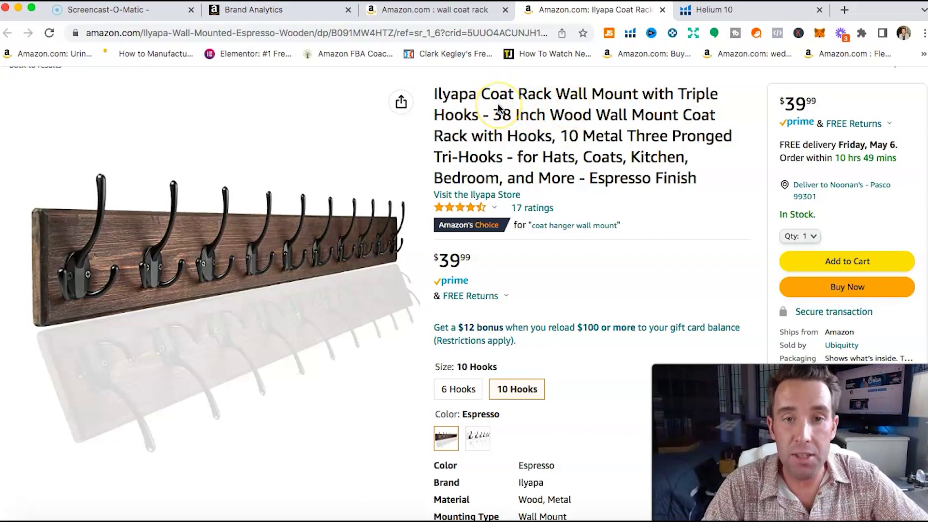
- Highlight in turn the title keywords "Coat Rack", "Coat Rack Wall Mount", "Wood Wall Mount Coat Rack" and "Coat Rack with Hooks"
{"action": "left_click_drag", "start_coordinate": [482, 94], "coordinate": [551, 92]}
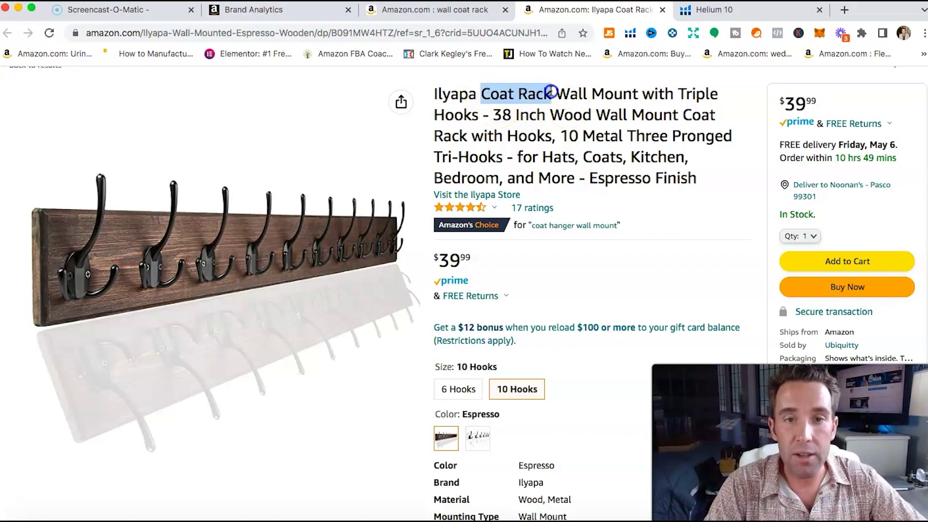
{"action": "left_click", "coordinate": [551, 92]}
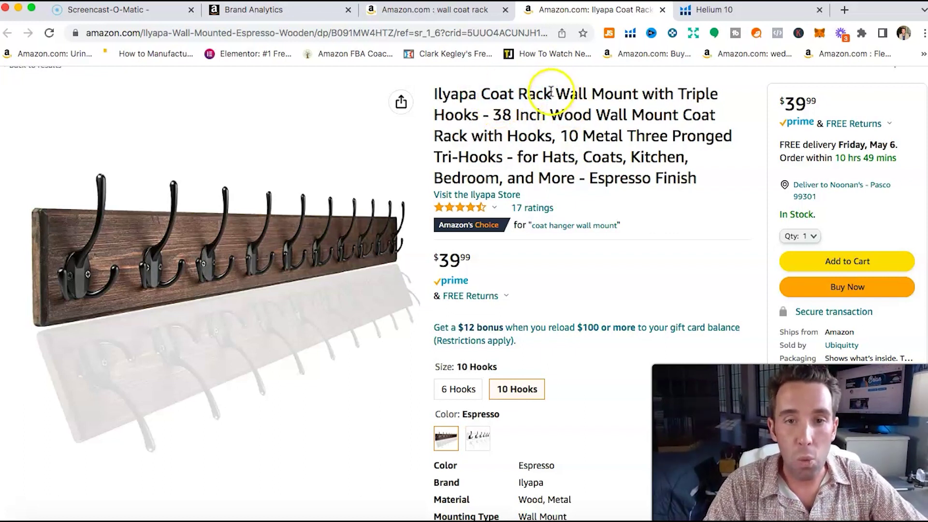
{"action": "left_click_drag", "start_coordinate": [482, 93], "coordinate": [635, 95]}
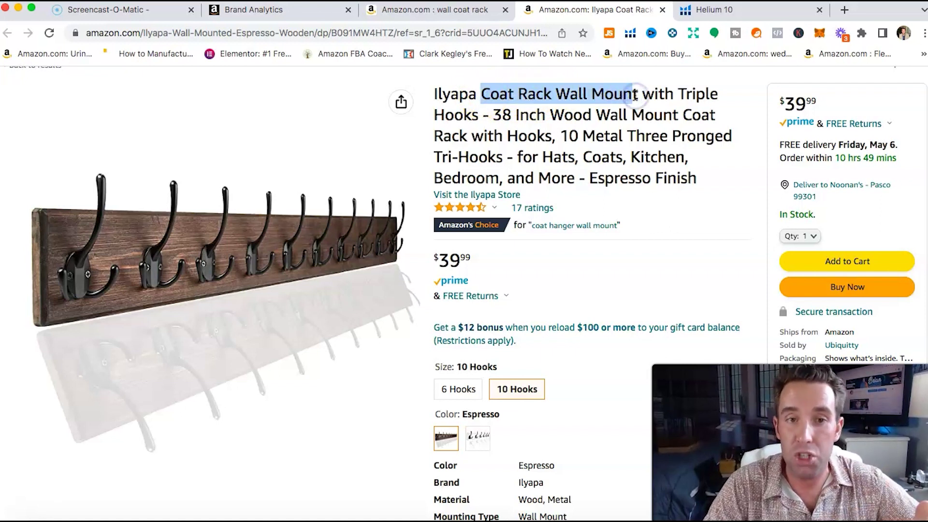
{"action": "left_click_drag", "start_coordinate": [550, 115], "coordinate": [468, 132]}
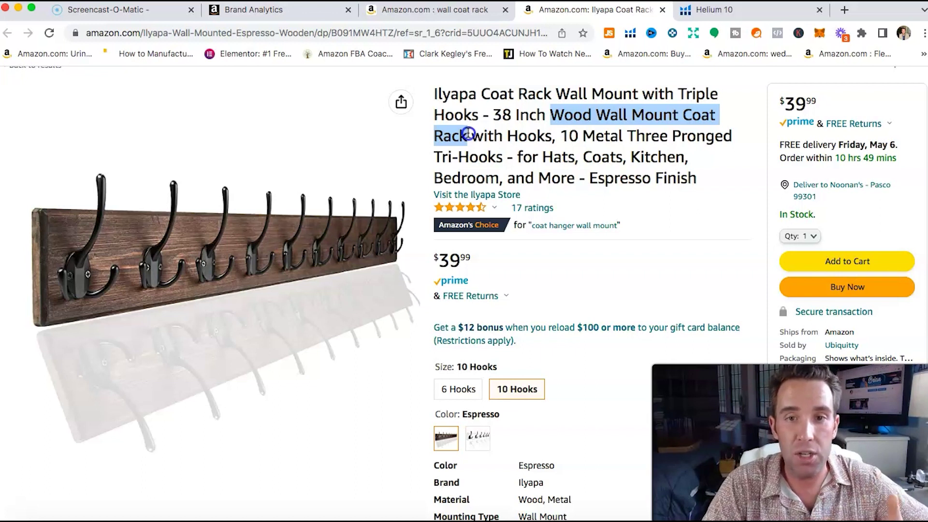
{"action": "left_click", "coordinate": [682, 115]}
{"action": "left_click_drag", "start_coordinate": [682, 115], "coordinate": [551, 141]}
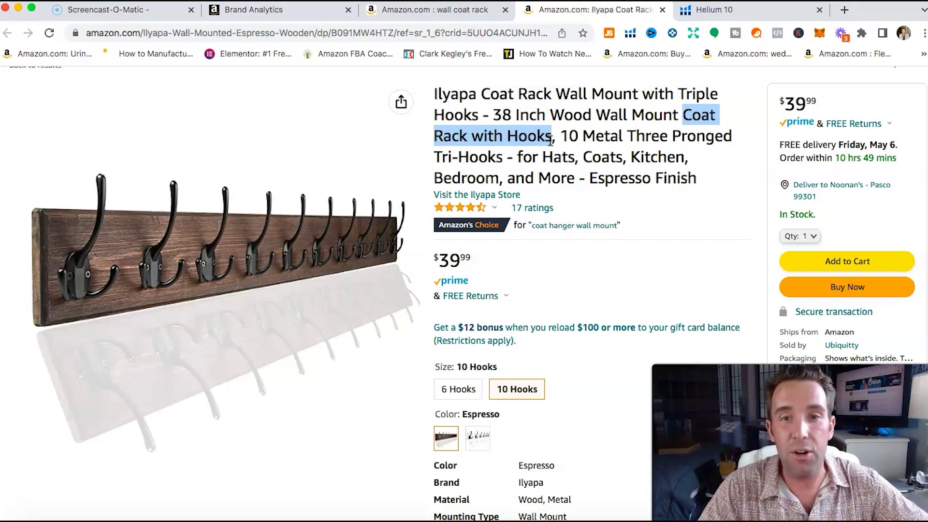
- Highlight the title phrases "10 Metal Three Pronged Tri-Hooks" and "Espresso Finish" in the Ilyapa coat rack listing
{"action": "left_click", "coordinate": [561, 133]}
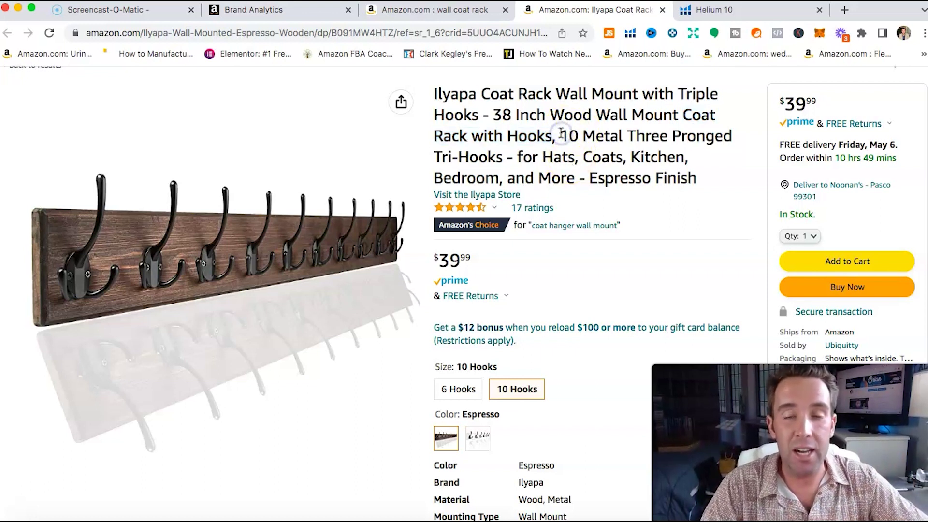
{"action": "left_click_drag", "start_coordinate": [561, 132], "coordinate": [505, 156]}
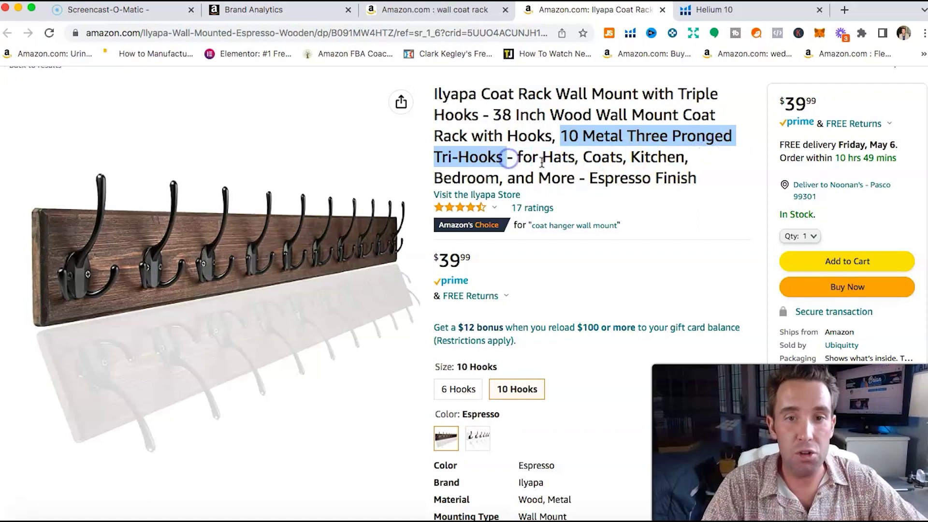
{"action": "left_click", "coordinate": [592, 178]}
{"action": "left_click_drag", "start_coordinate": [592, 178], "coordinate": [704, 176]}
{"action": "left_click", "coordinate": [683, 178]}
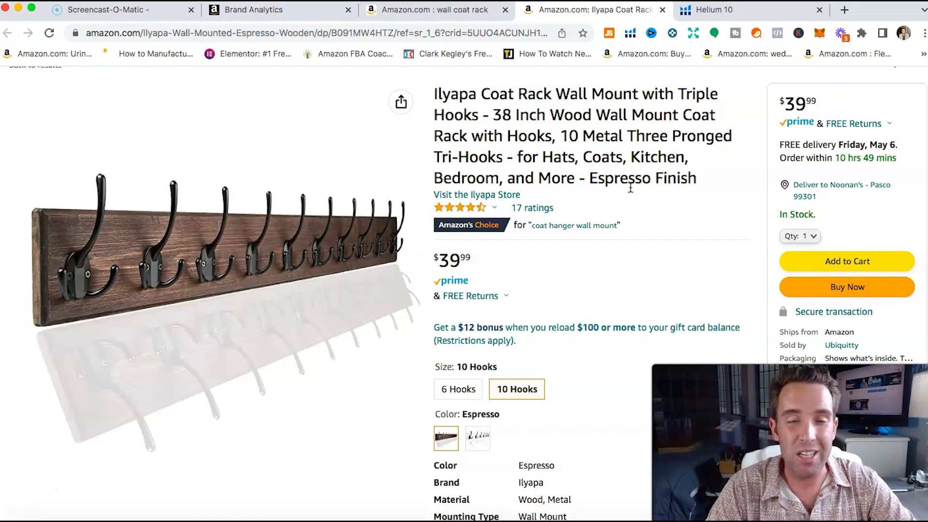
- Examine the About this item bullets and highlight "is perfect for jackets" in the first one
{"action": "scroll", "coordinate": [630, 188], "scroll_direction": "down", "scroll_amount": 4}
{"action": "scroll", "coordinate": [630, 188], "scroll_direction": "up", "scroll_amount": 1}
{"action": "scroll", "coordinate": [631, 188], "scroll_direction": "up", "scroll_amount": 4}
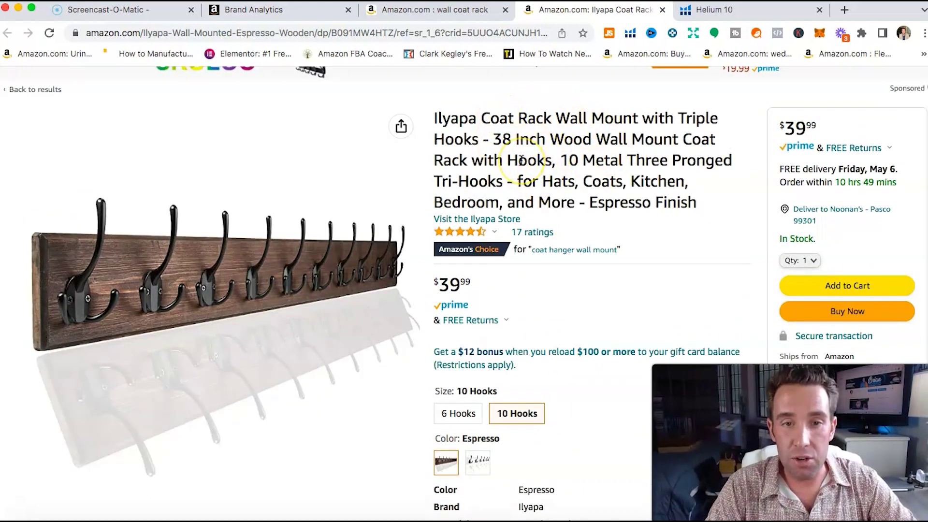
{"action": "scroll", "coordinate": [521, 160], "scroll_direction": "down", "scroll_amount": 2}
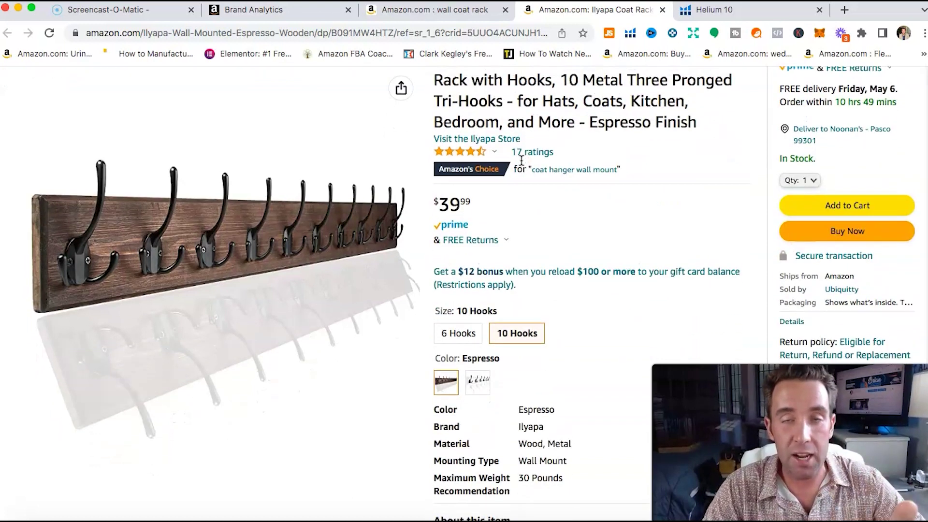
{"action": "scroll", "coordinate": [521, 160], "scroll_direction": "down", "scroll_amount": 8}
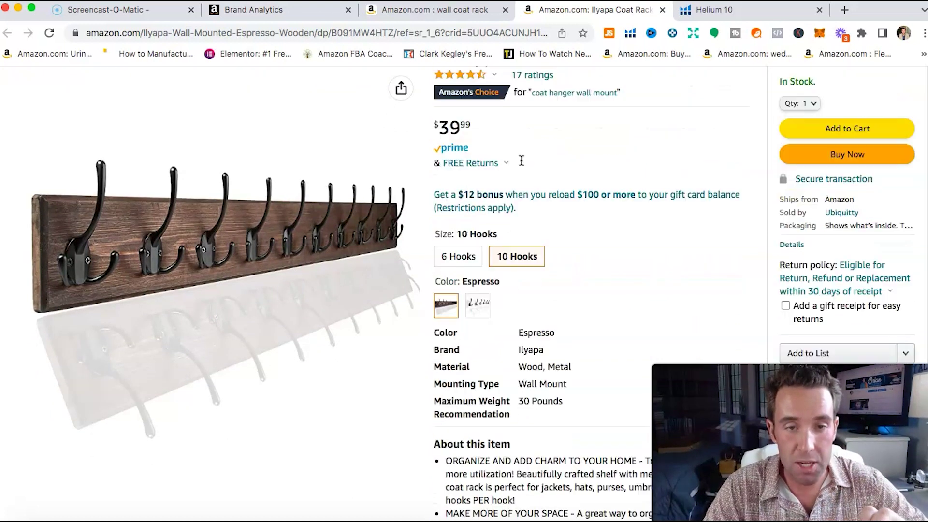
{"action": "left_click_drag", "start_coordinate": [469, 207], "coordinate": [575, 208]}
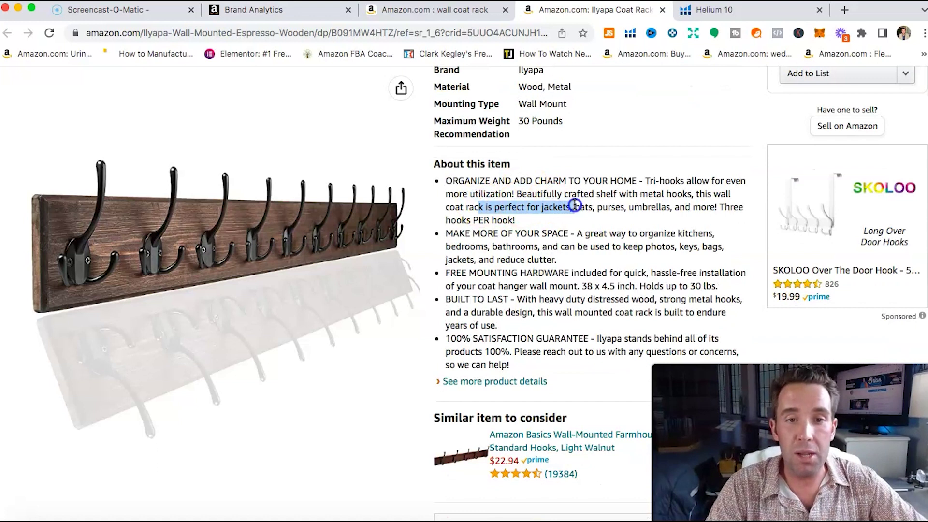
{"action": "left_click", "coordinate": [592, 273]}
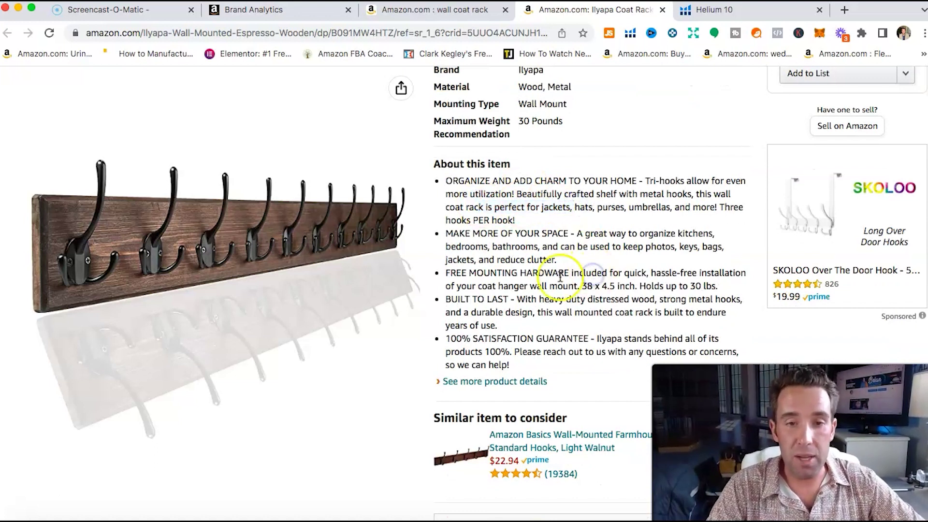
- Highlight "coat hanger wall mount" in the mounting hardware bullet, and also from "wall mount" through "heavy duty distressed" in the following bullet
{"action": "left_click_drag", "start_coordinate": [466, 286], "coordinate": [571, 287]}
{"action": "left_click", "coordinate": [572, 287]}
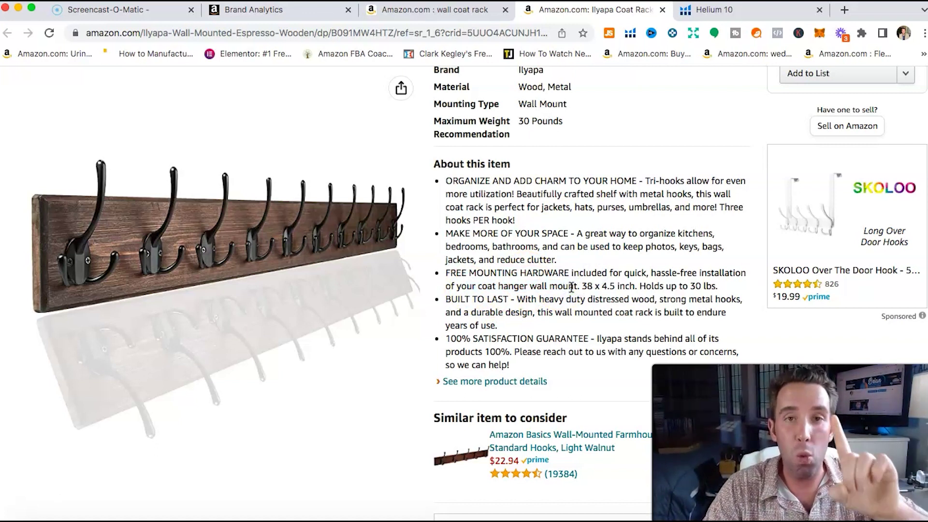
{"action": "left_click", "coordinate": [583, 281]}
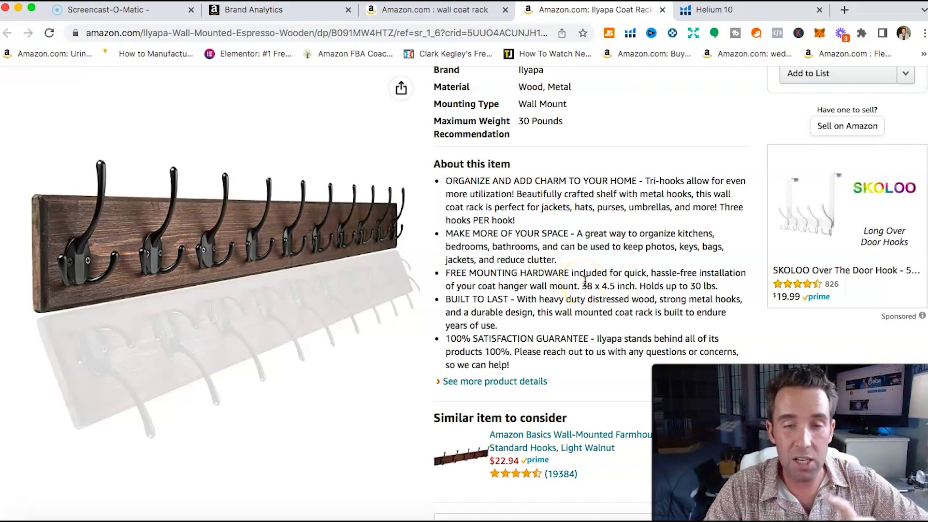
{"action": "left_click_drag", "start_coordinate": [527, 287], "coordinate": [630, 299]}
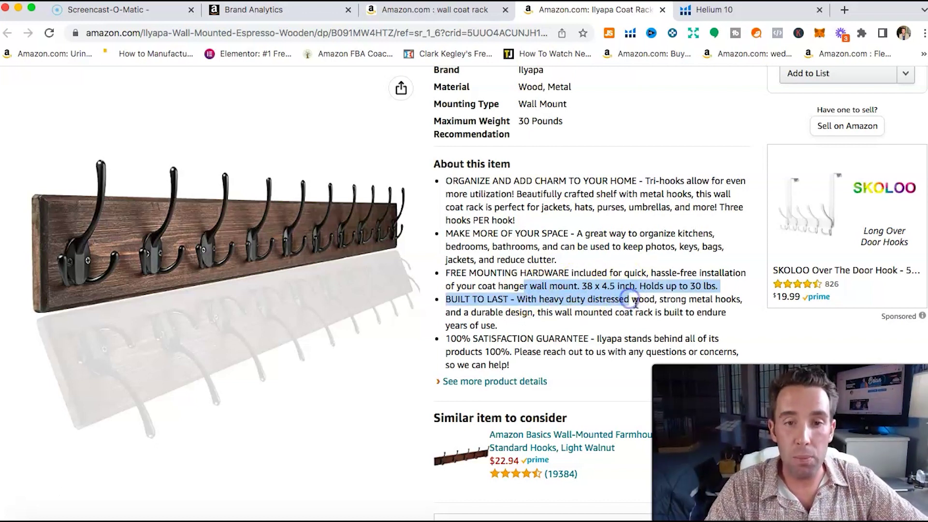
{"action": "left_click", "coordinate": [631, 299]}
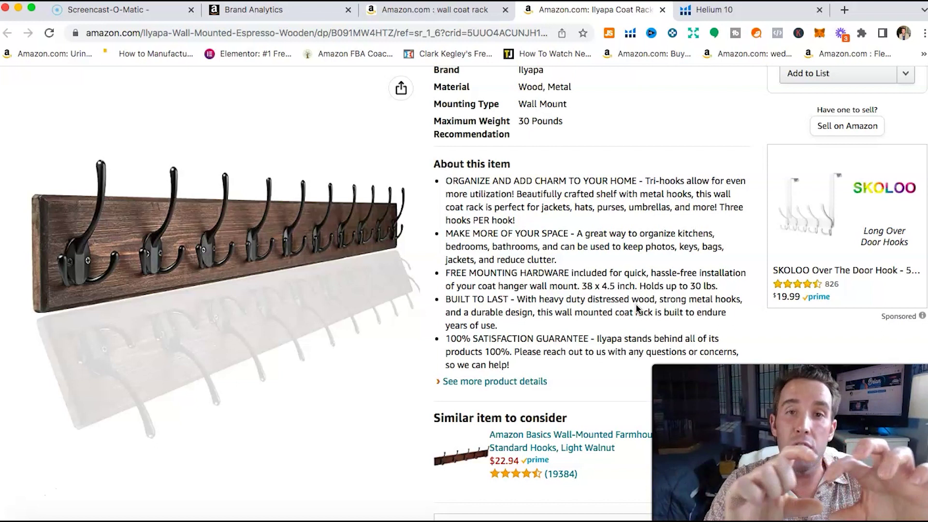
- Review the listing from the title and product attributes down to the bullet points and similar item suggestions
{"action": "scroll", "coordinate": [636, 308], "scroll_direction": "up", "scroll_amount": 9}
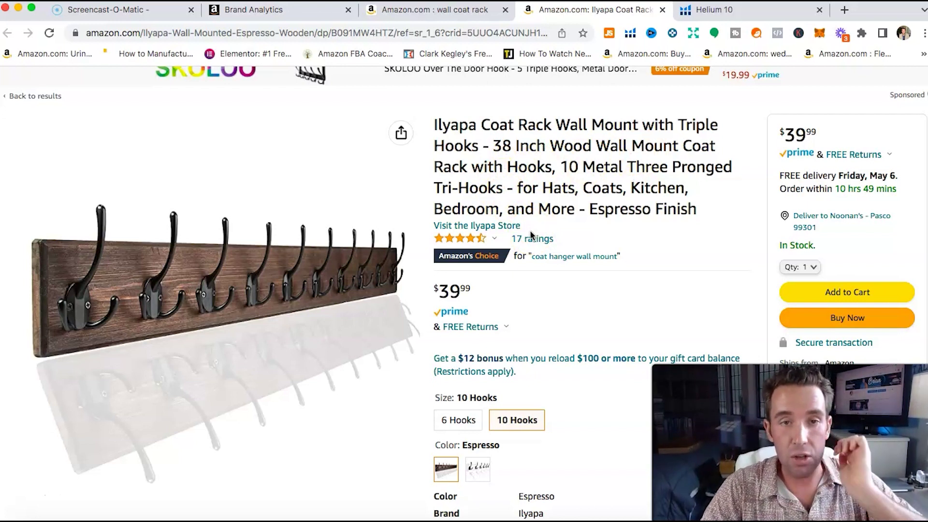
{"action": "scroll", "coordinate": [600, 344], "scroll_direction": "down", "scroll_amount": 7}
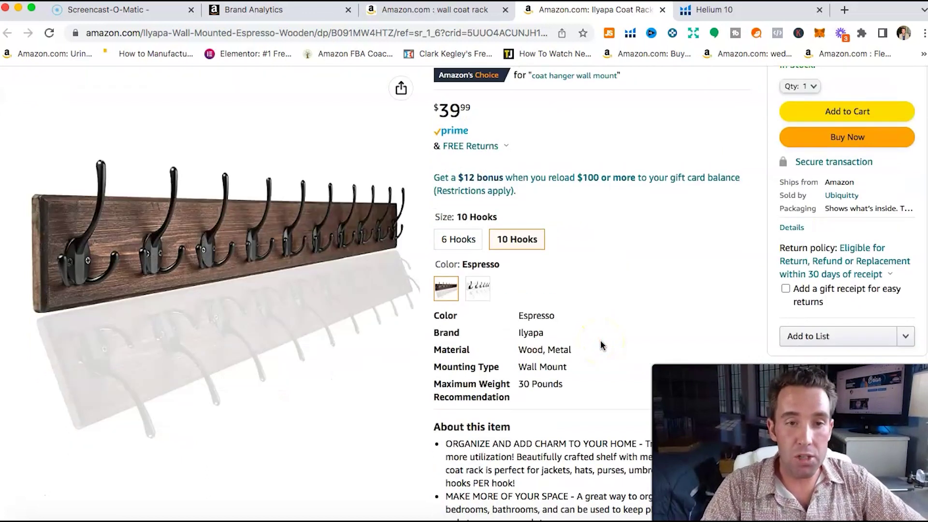
{"action": "scroll", "coordinate": [601, 341], "scroll_direction": "up", "scroll_amount": 5}
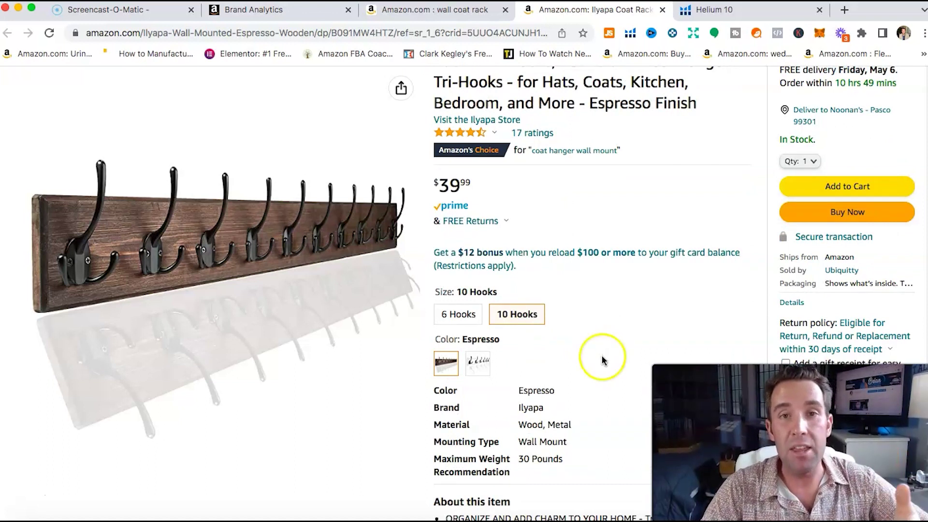
{"action": "scroll", "coordinate": [636, 317], "scroll_direction": "up", "scroll_amount": 1}
{"action": "scroll", "coordinate": [637, 318], "scroll_direction": "down", "scroll_amount": 2}
{"action": "scroll", "coordinate": [637, 315], "scroll_direction": "up", "scroll_amount": 3}
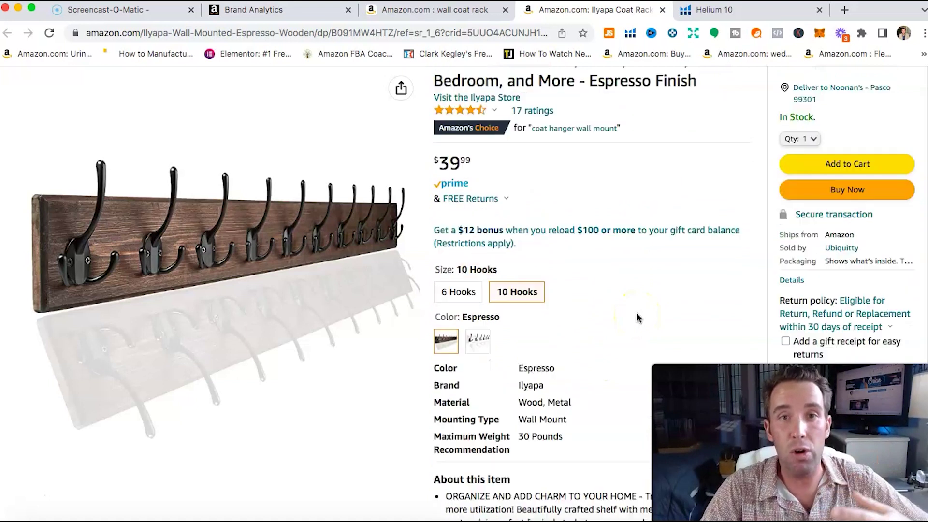
{"action": "scroll", "coordinate": [576, 332], "scroll_direction": "down", "scroll_amount": 1}
{"action": "scroll", "coordinate": [577, 332], "scroll_direction": "down", "scroll_amount": 10}
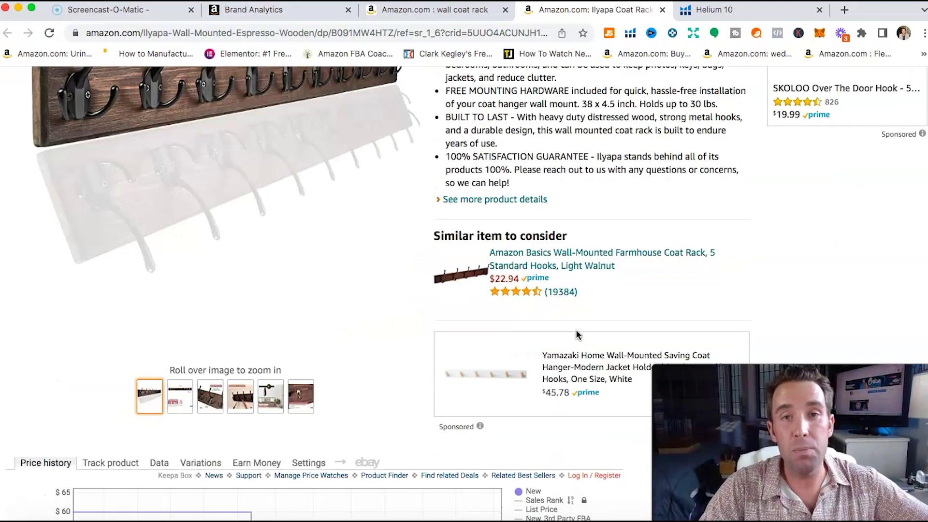
{"action": "scroll", "coordinate": [577, 332], "scroll_direction": "down", "scroll_amount": 1}
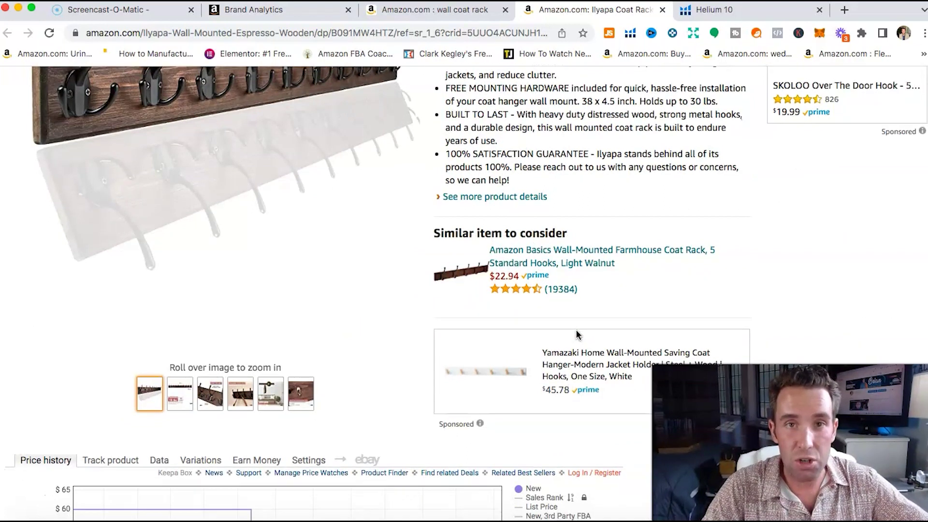
- Examine the brand's illustrated "Wall Mounted Coat Rack" description and the "Buy it with" section further down the listing
{"action": "scroll", "coordinate": [576, 334], "scroll_direction": "down", "scroll_amount": 20}
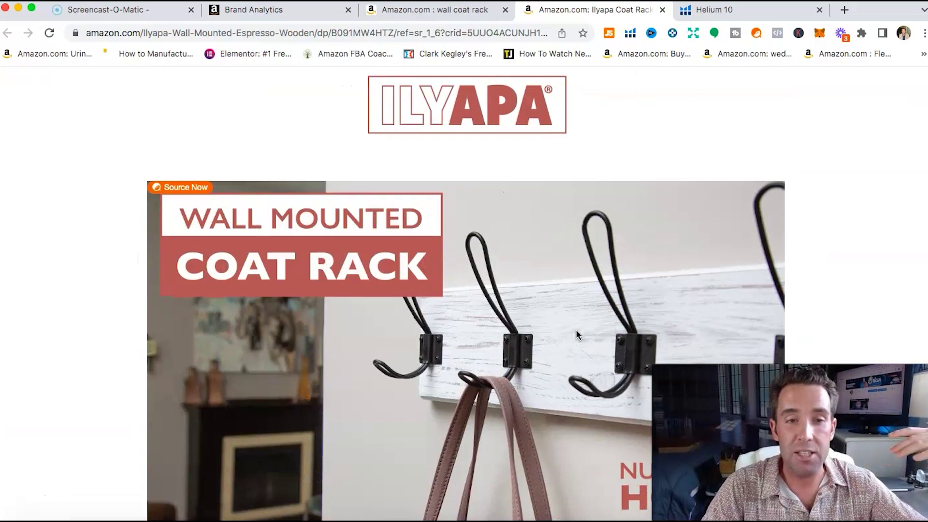
{"action": "scroll", "coordinate": [576, 334], "scroll_direction": "down", "scroll_amount": 10}
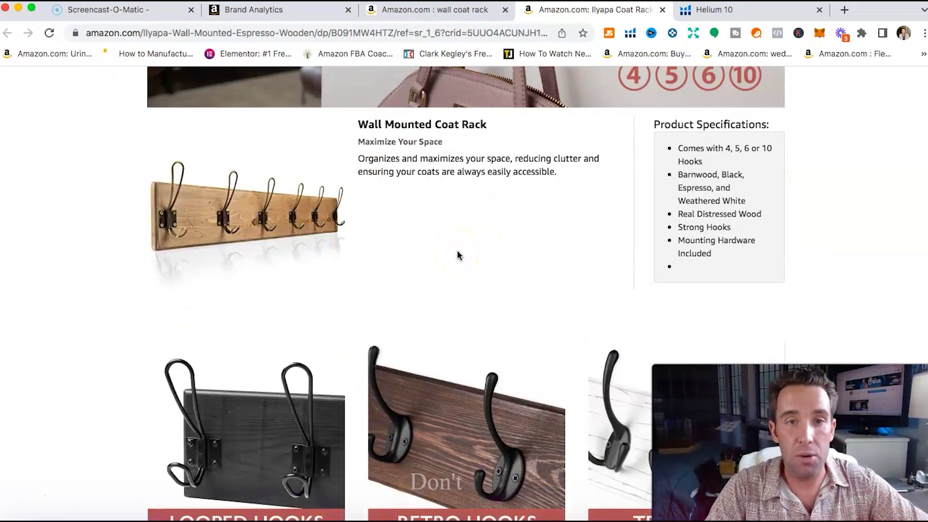
{"action": "scroll", "coordinate": [457, 224], "scroll_direction": "up", "scroll_amount": 20}
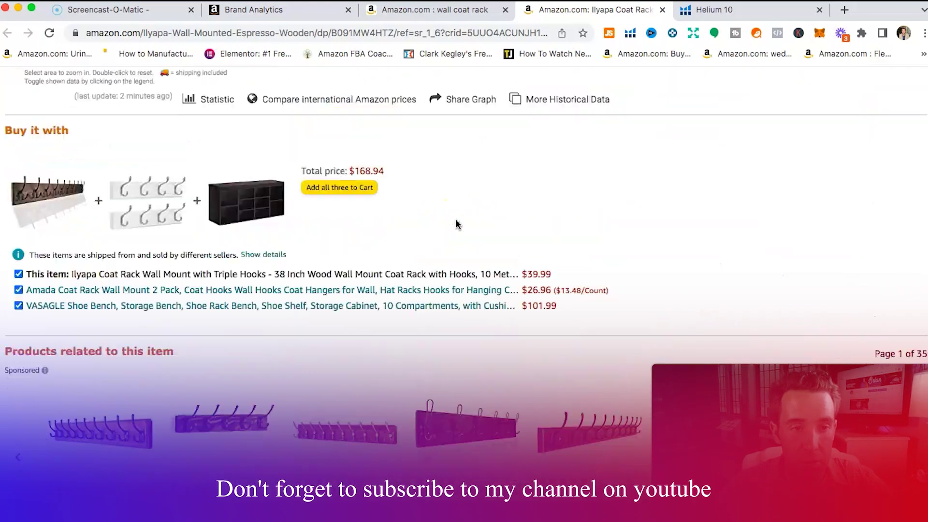
{"action": "scroll", "coordinate": [457, 224], "scroll_direction": "down", "scroll_amount": 15}
{"action": "scroll", "coordinate": [455, 219], "scroll_direction": "down", "scroll_amount": 3}
- Copy the product's ASIN, B091MW4HTZ, from the listing's web address
{"action": "scroll", "coordinate": [455, 219], "scroll_direction": "up", "scroll_amount": 15}
{"action": "scroll", "coordinate": [456, 221], "scroll_direction": "up", "scroll_amount": 10}
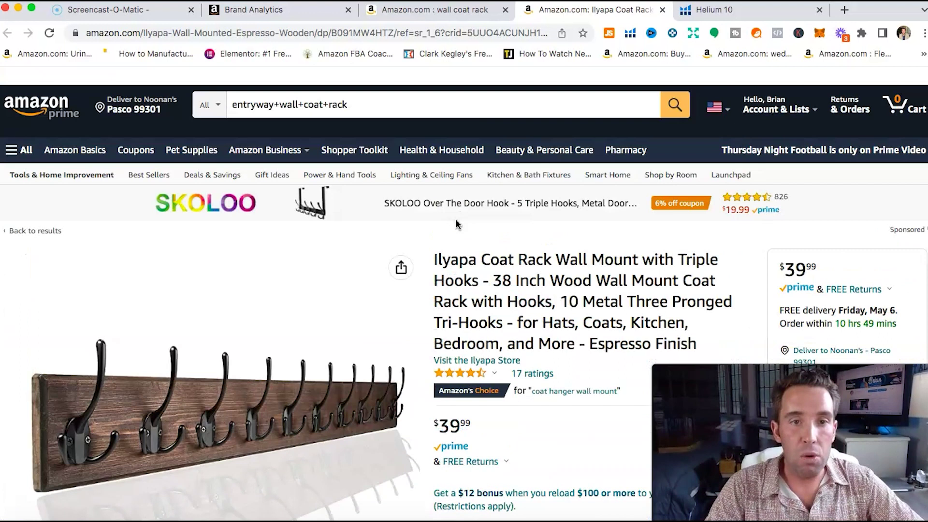
{"action": "double_click", "coordinate": [394, 32]}
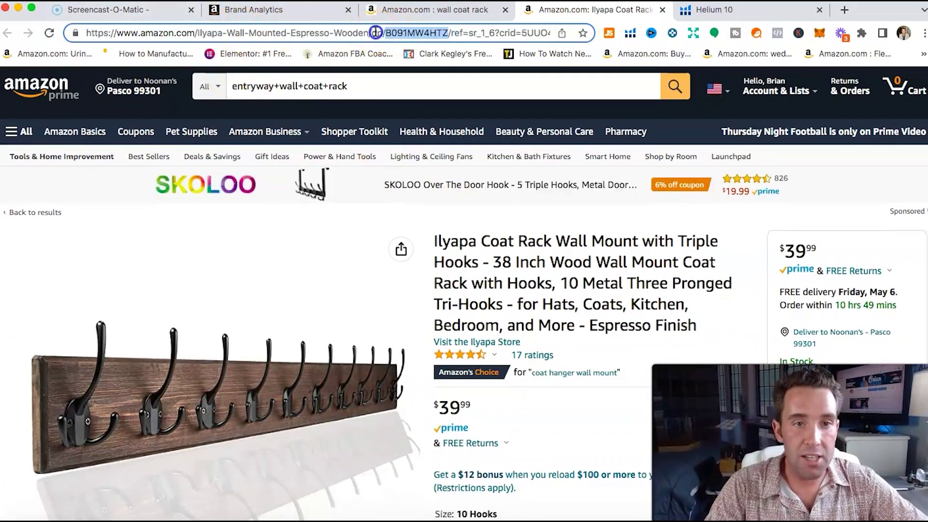
{"action": "right_click", "coordinate": [392, 32]}
{"action": "left_click", "coordinate": [434, 137]}
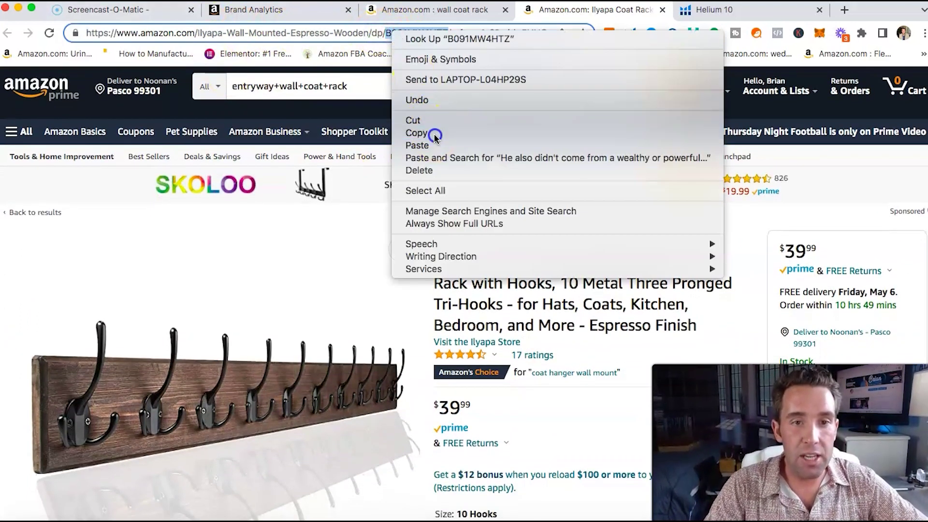
{"action": "scroll", "coordinate": [518, 408], "scroll_direction": "down", "scroll_amount": 15}
{"action": "scroll", "coordinate": [518, 408], "scroll_direction": "down", "scroll_amount": 7}
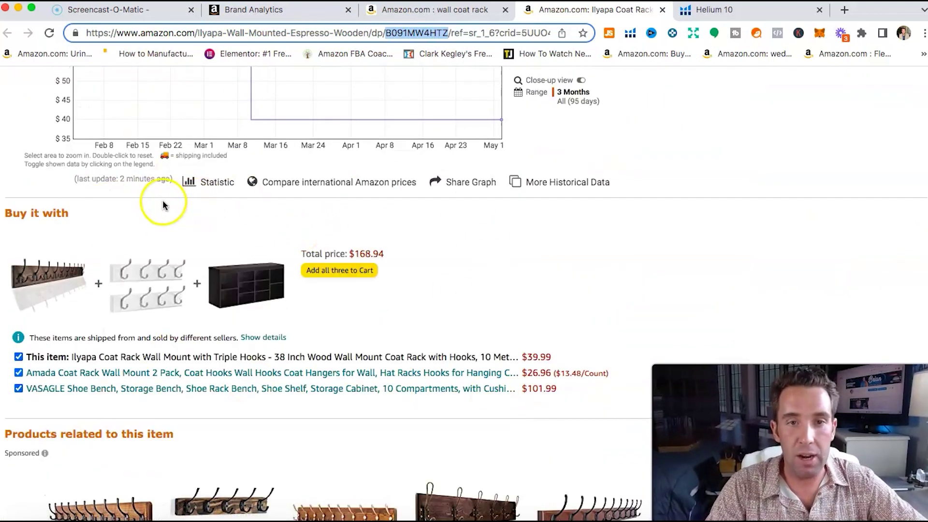
- Switch to Helium 10 and open the Cerebro reverse product lookup tool
{"action": "left_click", "coordinate": [747, 10]}
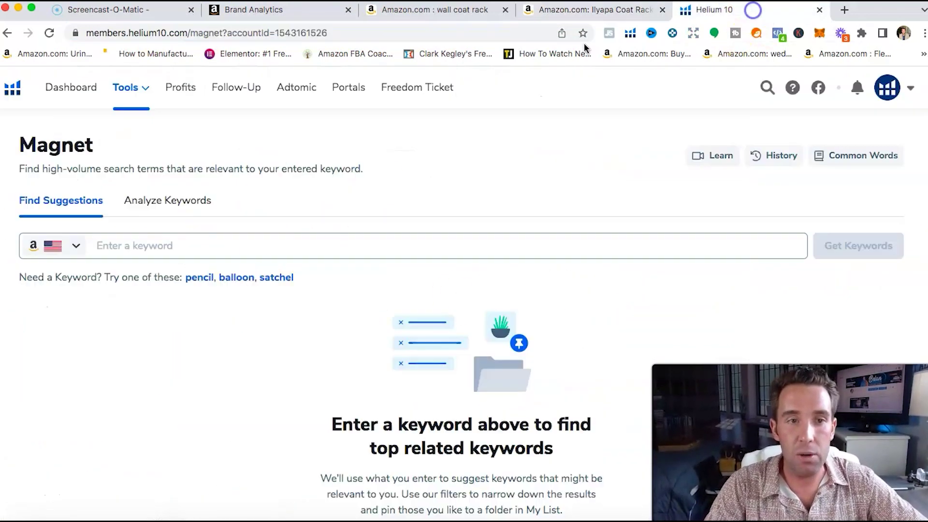
{"action": "left_click", "coordinate": [132, 87]}
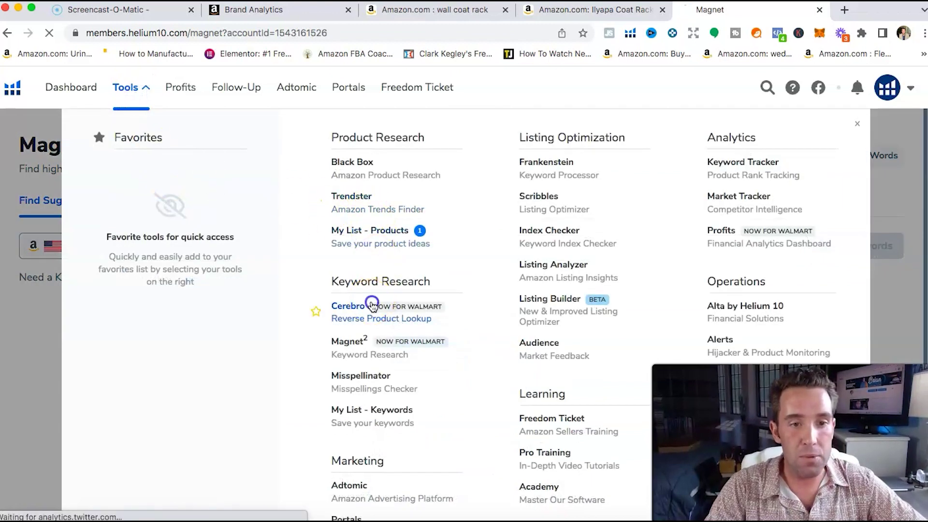
{"action": "left_click", "coordinate": [373, 304]}
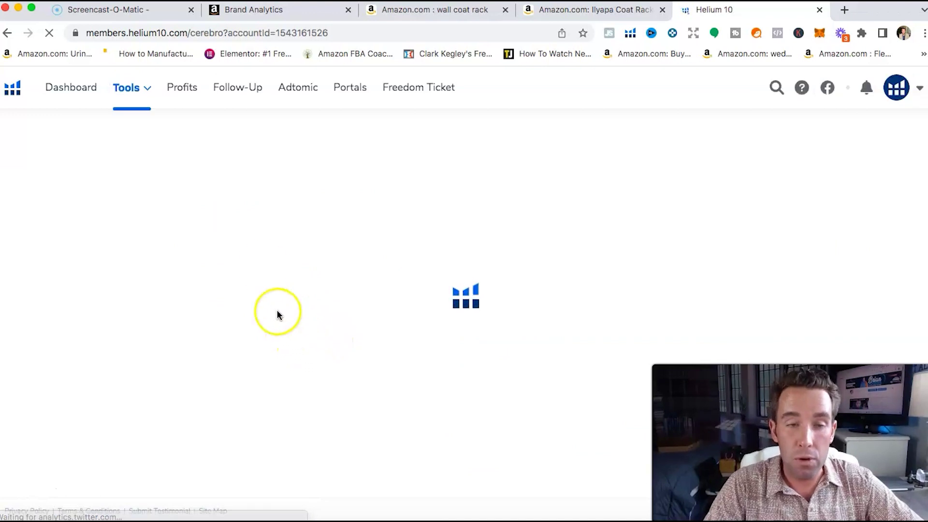
- Paste the copied ASIN B091MW4HTZ into the product lookup and retrieve its keywords
{"action": "left_click", "coordinate": [165, 207]}
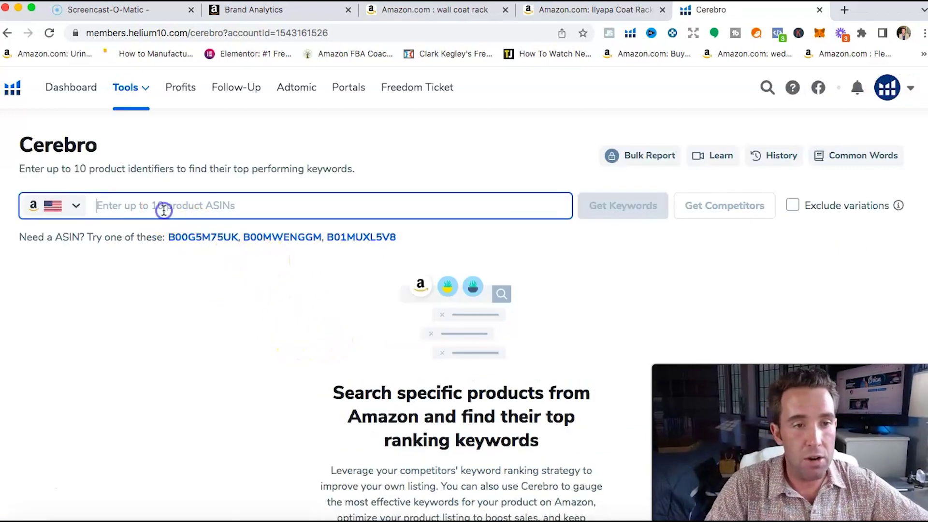
{"action": "right_click", "coordinate": [166, 209]}
{"action": "left_click", "coordinate": [195, 294]}
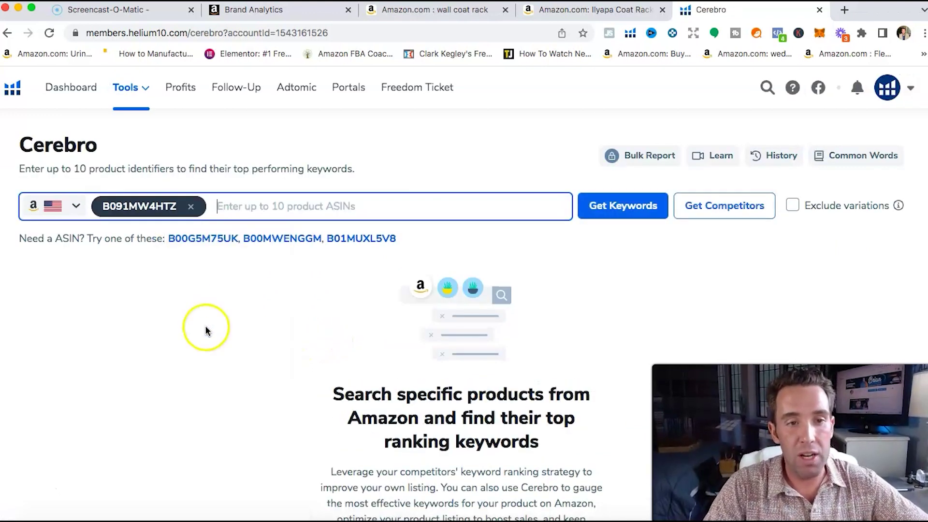
{"action": "left_click", "coordinate": [612, 215]}
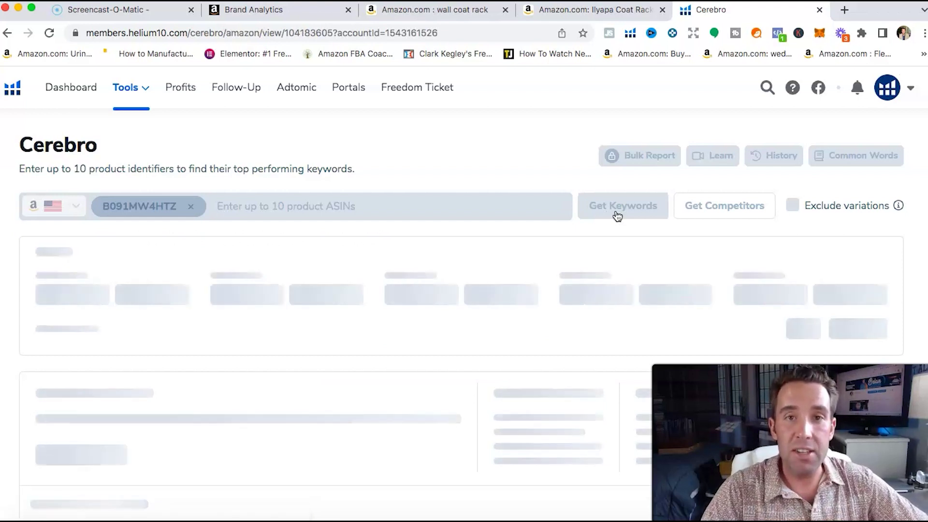
- Set the Search Volume filter to a minimum of 800 and a maximum of 30000
{"action": "scroll", "coordinate": [409, 269], "scroll_direction": "down", "scroll_amount": 1}
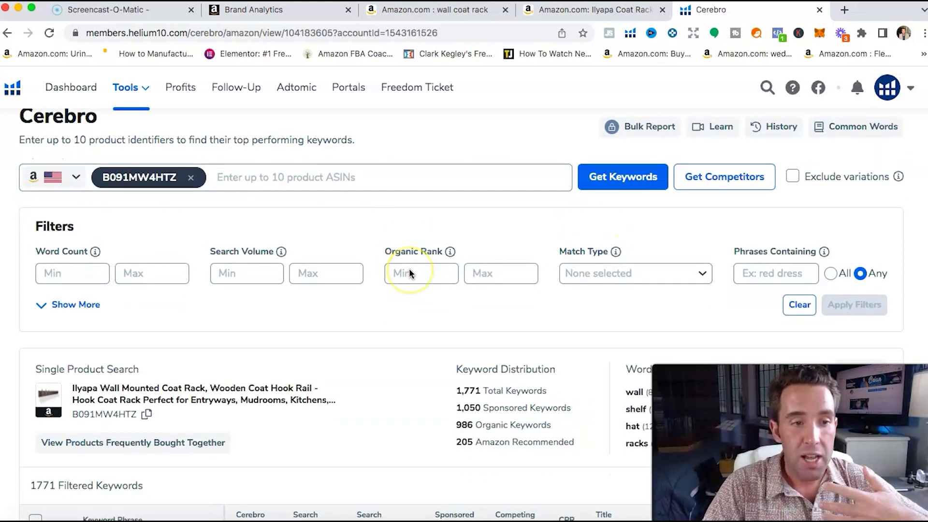
{"action": "scroll", "coordinate": [409, 270], "scroll_direction": "down", "scroll_amount": 3}
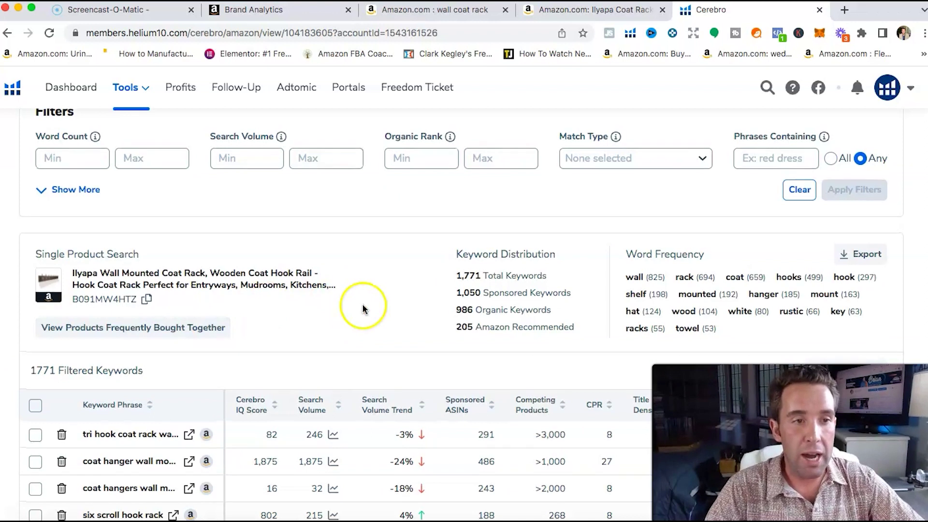
{"action": "scroll", "coordinate": [362, 307], "scroll_direction": "up", "scroll_amount": 2}
{"action": "left_click", "coordinate": [230, 233]}
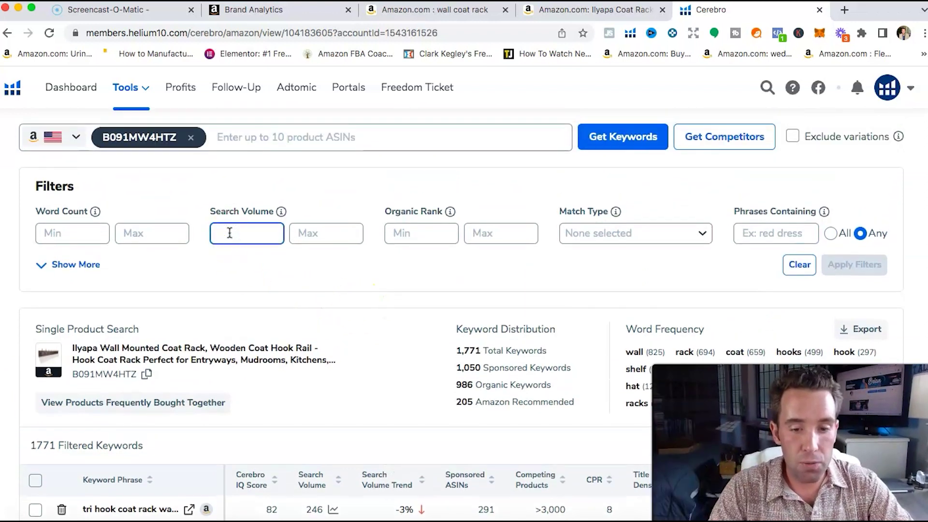
{"action": "type", "text": "800"}
{"action": "left_click", "coordinate": [321, 234]}
{"action": "type", "text": "30000"}
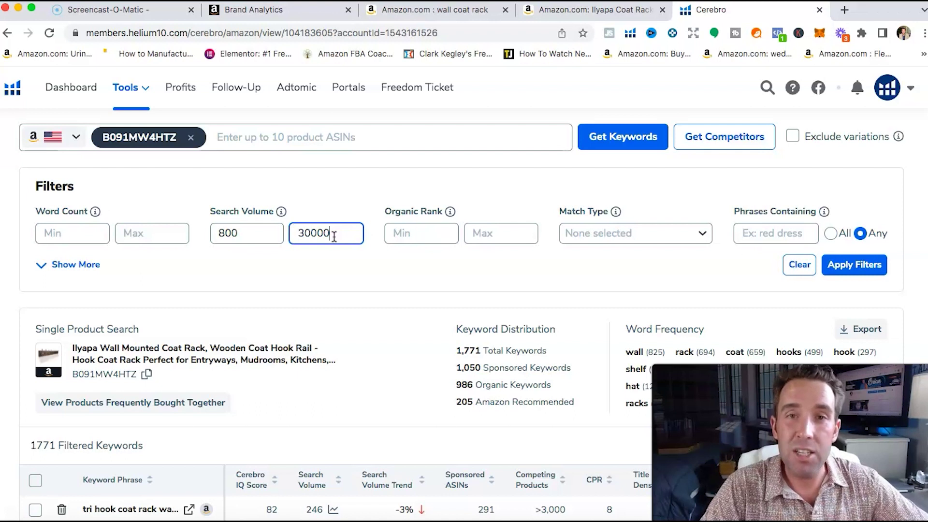
- Set the Organic Rank filter to a minimum of 1 and a maximum of 50, and limit Match Type to Organic
{"action": "left_click", "coordinate": [409, 233]}
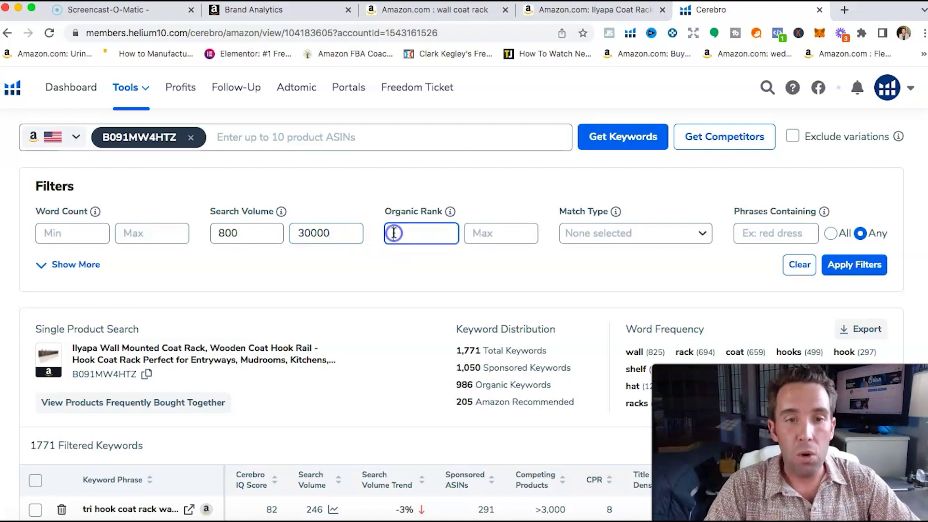
{"action": "type", "text": "1"}
{"action": "left_click", "coordinate": [485, 232]}
{"action": "type", "text": "50"}
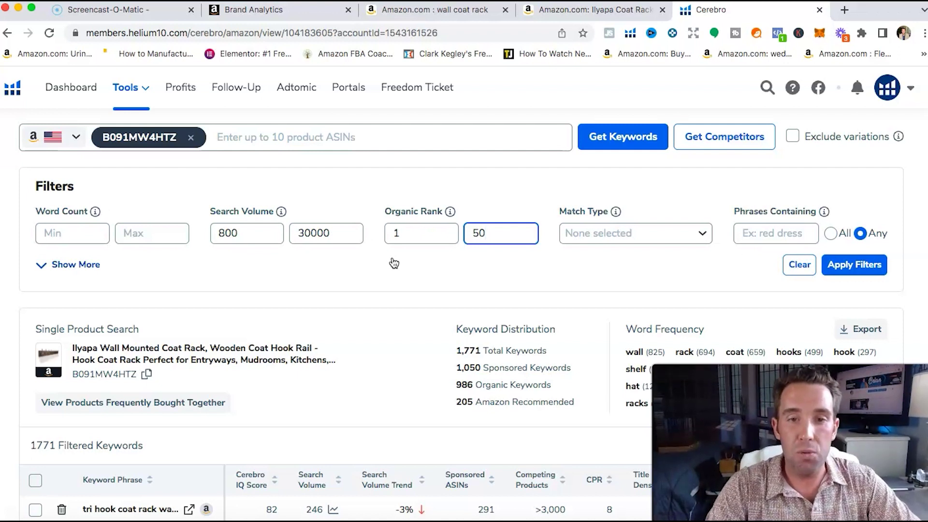
{"action": "left_click", "coordinate": [648, 233]}
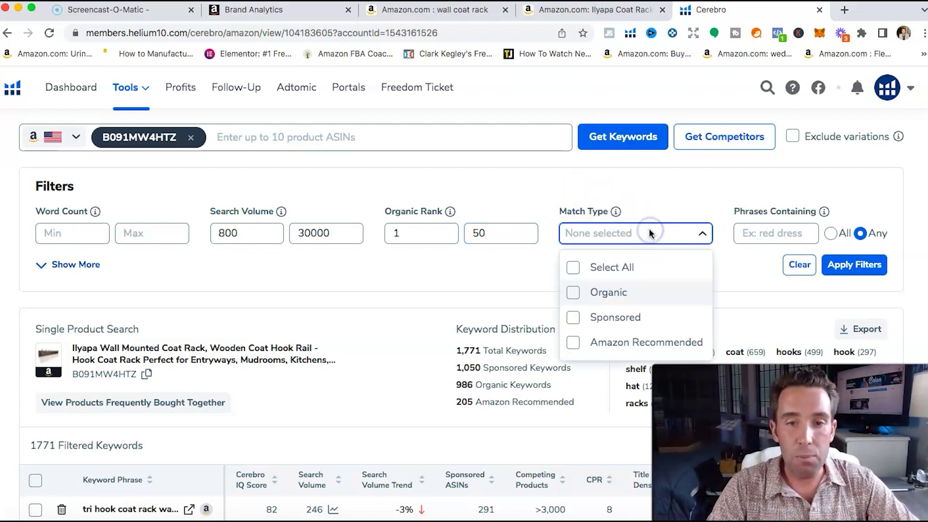
{"action": "left_click", "coordinate": [608, 292]}
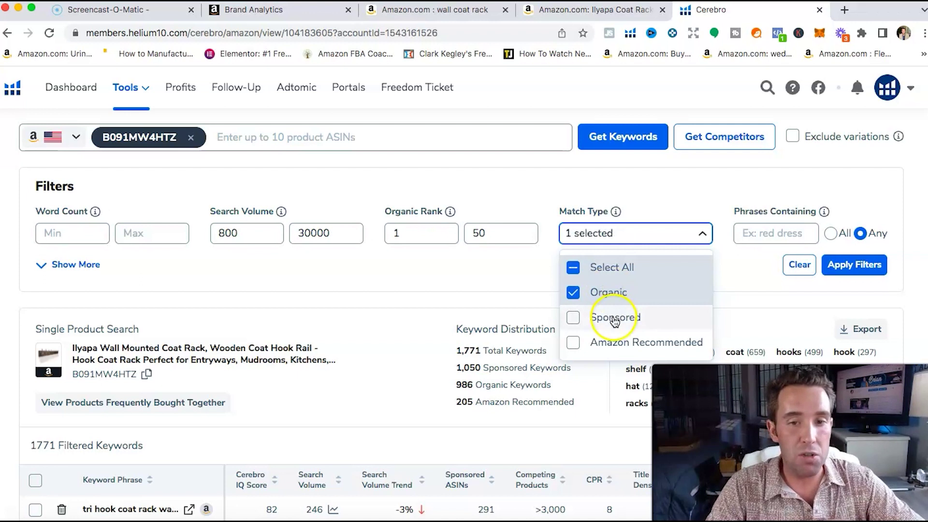
{"action": "left_click", "coordinate": [739, 274]}
- Show the additional filters and enter "rack" as the phrase that keywords must contain
{"action": "left_click", "coordinate": [78, 264]}
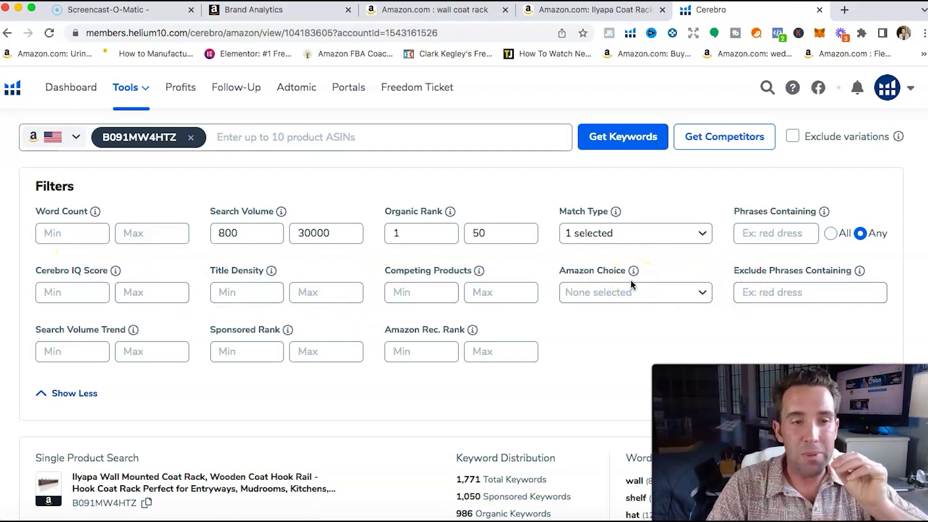
{"action": "scroll", "coordinate": [600, 345], "scroll_direction": "down", "scroll_amount": 1}
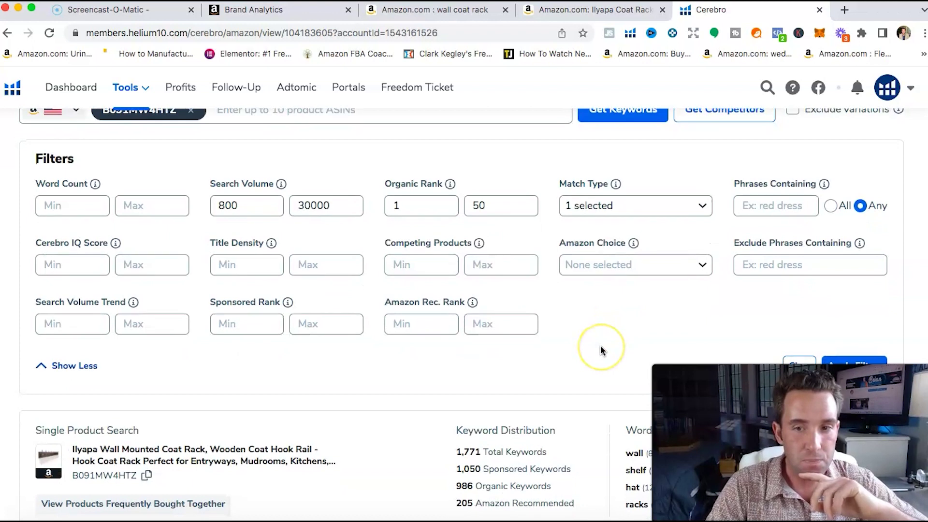
{"action": "left_click", "coordinate": [780, 203]}
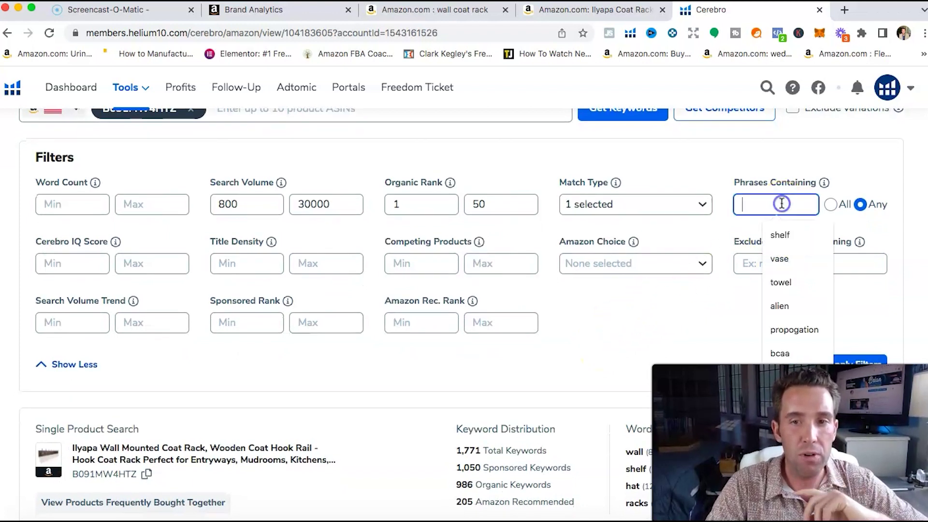
{"action": "type", "text": "rack"}
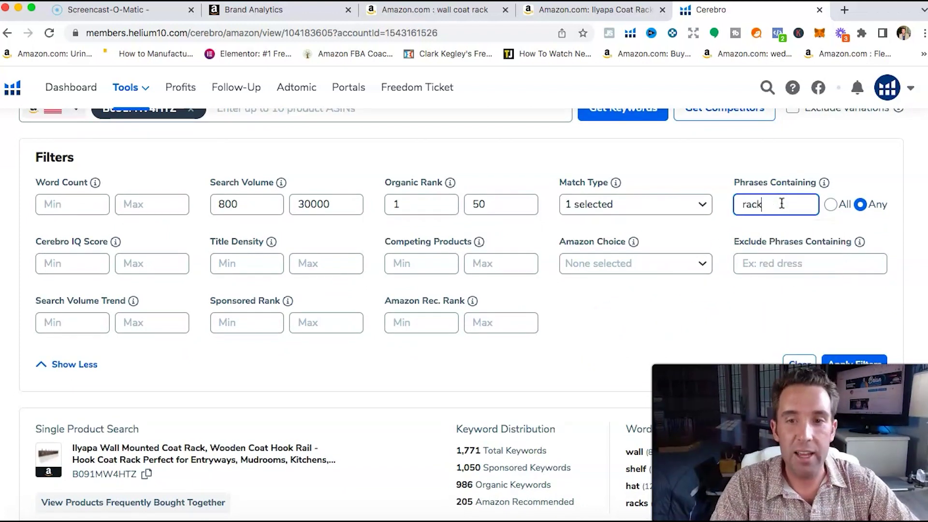
- Switch to the Ilyapa coat rack listing on Amazon and examine its title for the main keyword "Rack"
{"action": "left_click", "coordinate": [618, 9]}
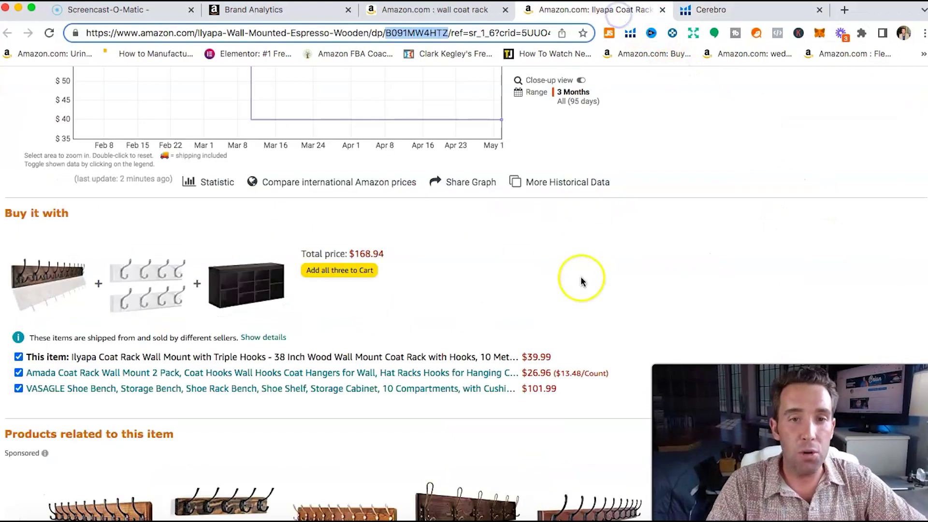
{"action": "scroll", "coordinate": [581, 281], "scroll_direction": "up", "scroll_amount": 15}
{"action": "left_click", "coordinate": [582, 288]}
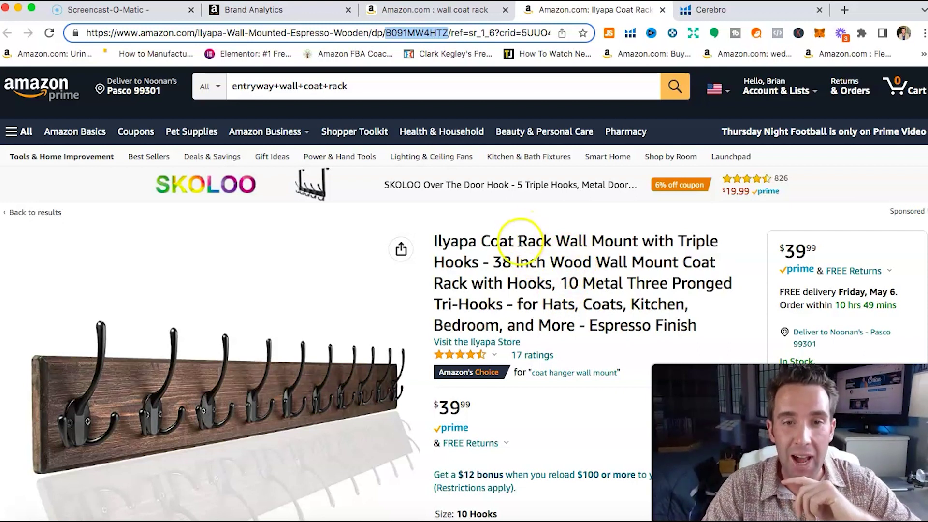
{"action": "left_click_drag", "start_coordinate": [518, 240], "coordinate": [558, 240]}
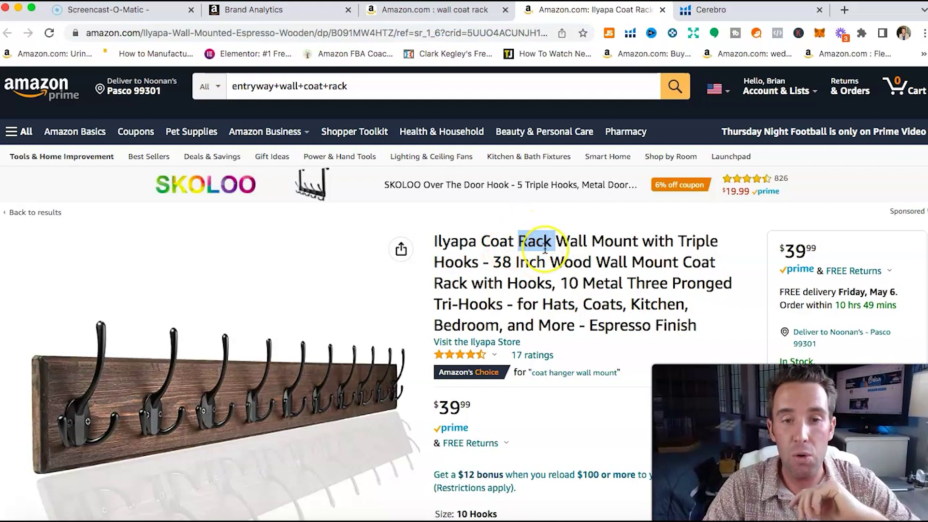
- Return to Cerebro, apply the filters including the "rack" phrase, and review the filtered keywords
{"action": "left_click", "coordinate": [690, 11]}
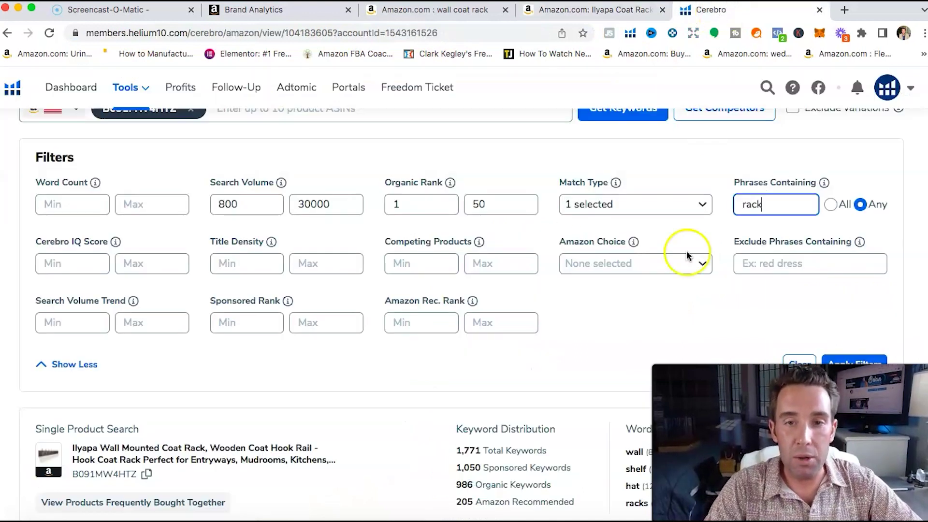
{"action": "scroll", "coordinate": [675, 354], "scroll_direction": "down", "scroll_amount": 1}
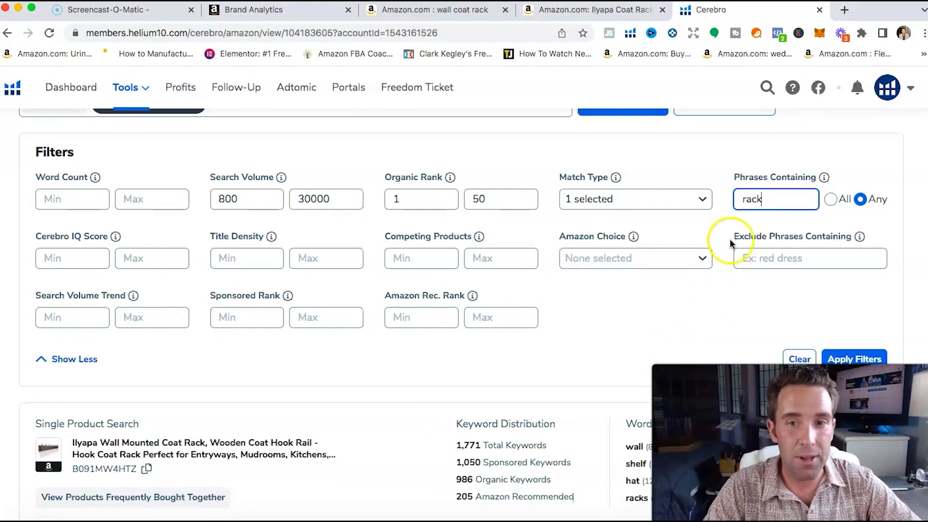
{"action": "left_click_drag", "start_coordinate": [737, 179], "coordinate": [787, 176]}
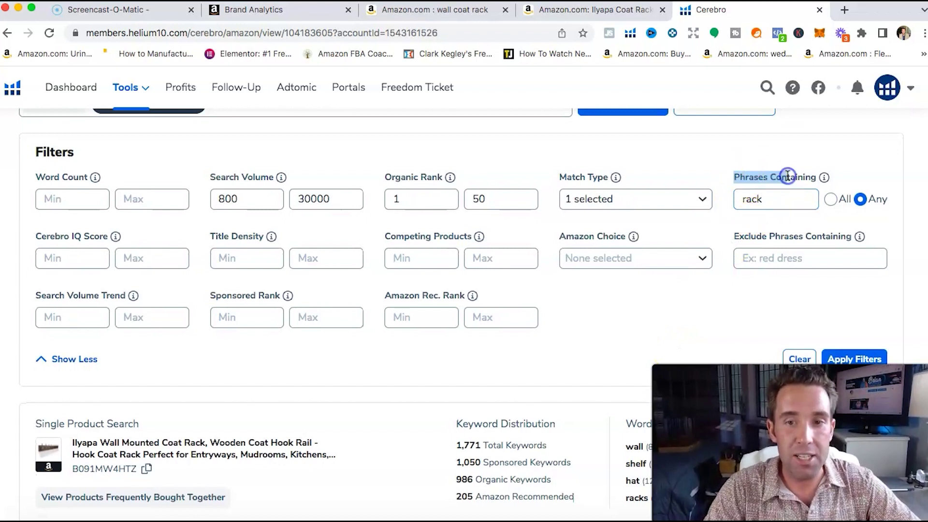
{"action": "left_click", "coordinate": [845, 360]}
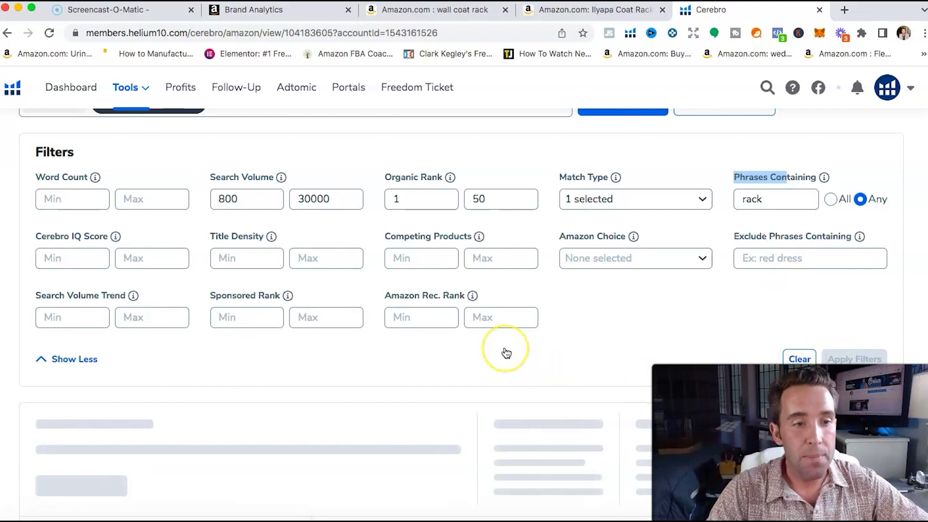
{"action": "scroll", "coordinate": [505, 353], "scroll_direction": "down", "scroll_amount": 5}
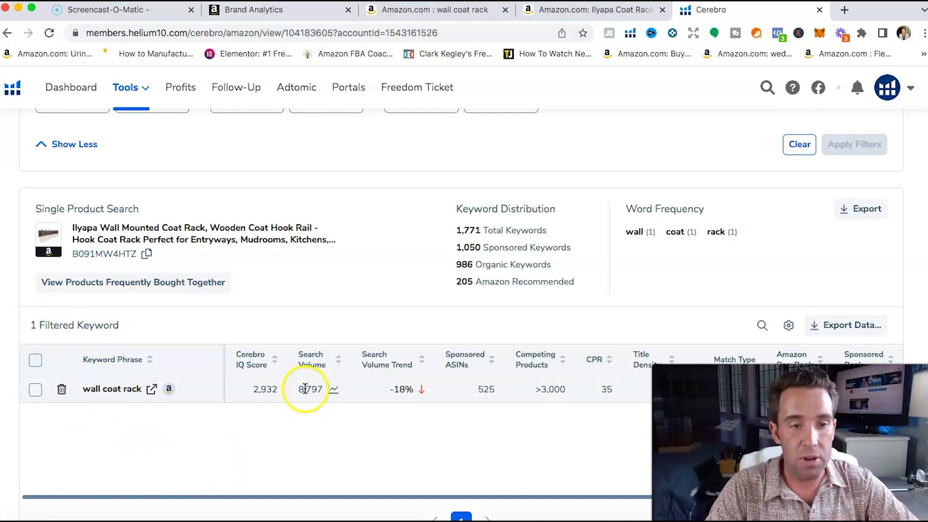
- Remove "rack" from the Phrases Containing filter, reapply the filters, and review the keyword list
{"action": "scroll", "coordinate": [348, 400], "scroll_direction": "up", "scroll_amount": 5}
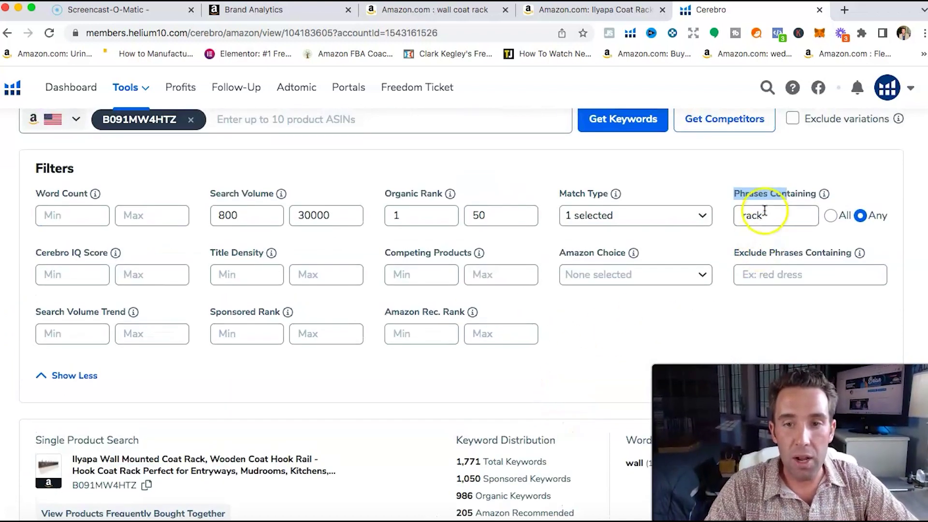
{"action": "double_click", "coordinate": [764, 213]}
{"action": "key", "text": "BackSpace"}
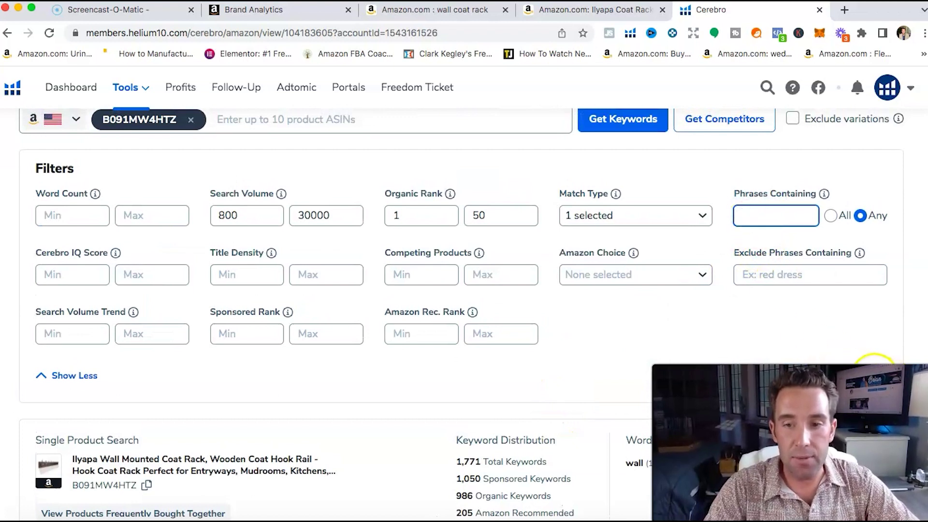
{"action": "left_click", "coordinate": [865, 376]}
{"action": "scroll", "coordinate": [384, 369], "scroll_direction": "down", "scroll_amount": 3}
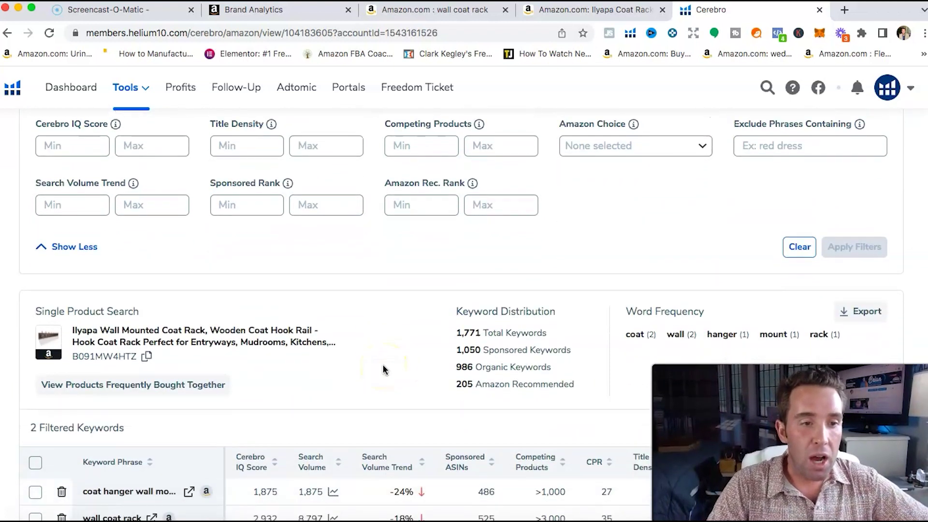
{"action": "scroll", "coordinate": [383, 369], "scroll_direction": "down", "scroll_amount": 1}
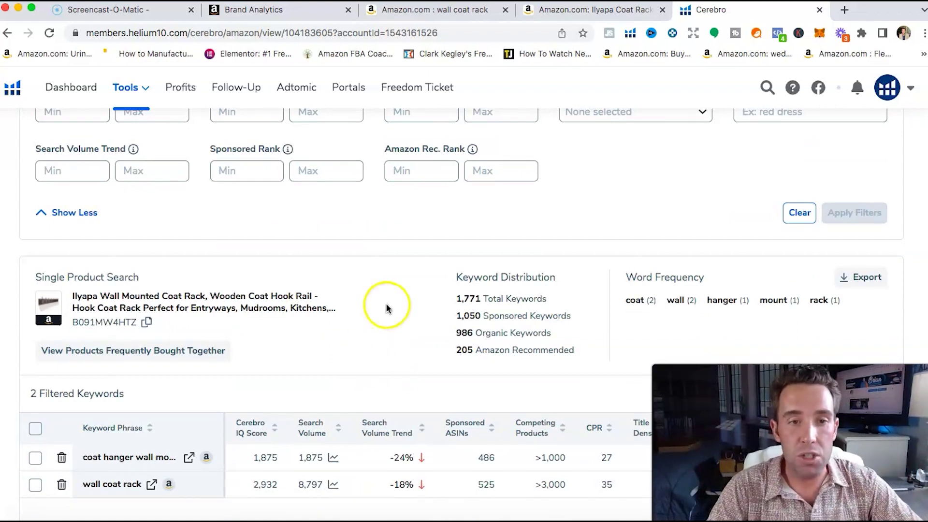
- Clear the maximum Search Volume, reapply the filters, and check the filtered keywords
{"action": "scroll", "coordinate": [385, 305], "scroll_direction": "up", "scroll_amount": 4}
{"action": "left_click_drag", "start_coordinate": [332, 183], "coordinate": [288, 182]}
{"action": "key", "text": "BackSpace"}
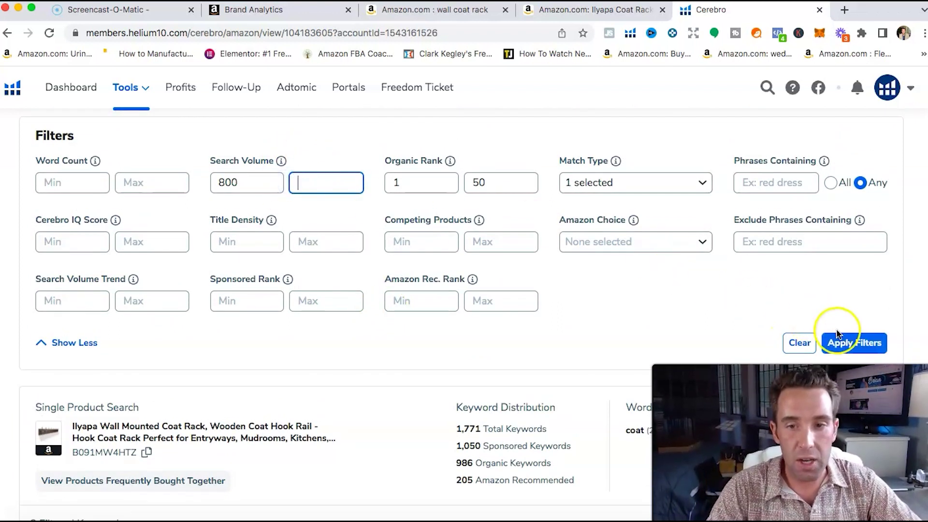
{"action": "left_click", "coordinate": [848, 344]}
{"action": "scroll", "coordinate": [591, 308], "scroll_direction": "down", "scroll_amount": 3}
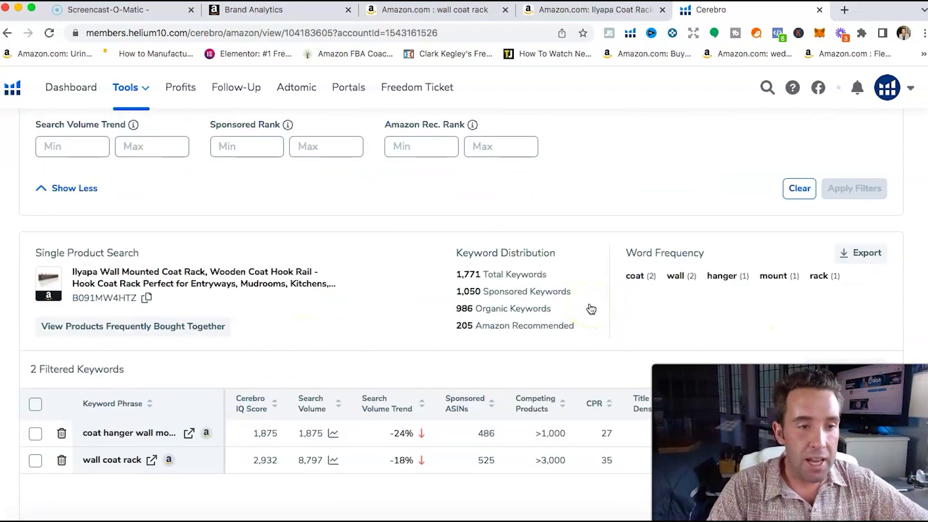
{"action": "scroll", "coordinate": [590, 308], "scroll_direction": "up", "scroll_amount": 4}
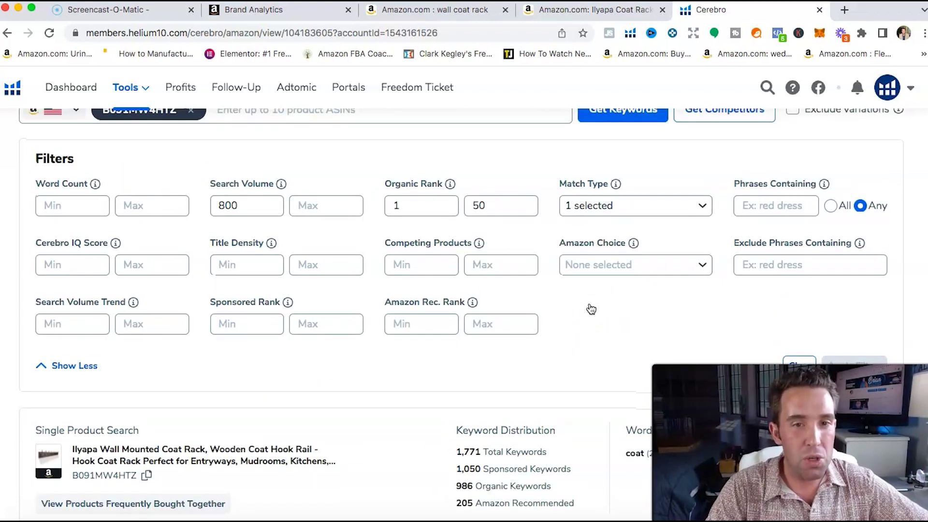
- Clear the maximum Organic Rank, set the maximum Search Volume to 50000, and apply the filters
{"action": "double_click", "coordinate": [492, 207]}
{"action": "key", "text": "BackSpace"}
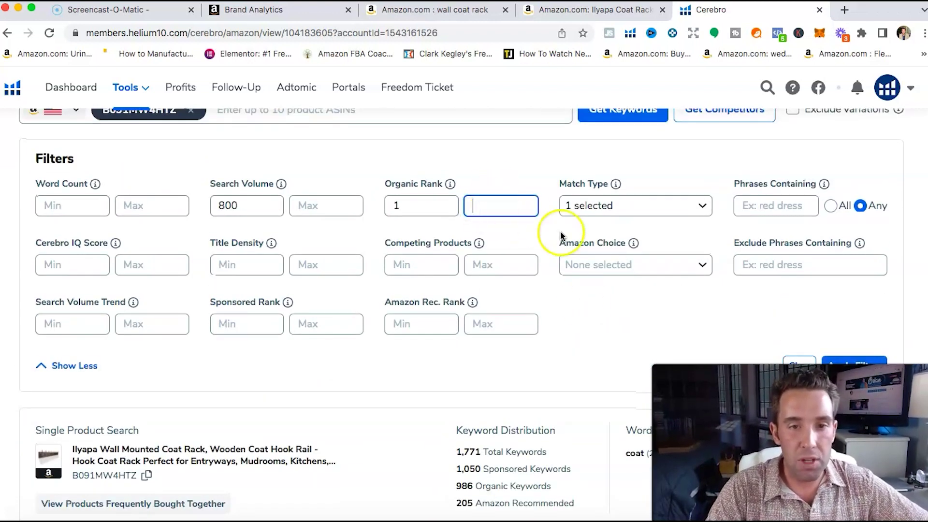
{"action": "left_click", "coordinate": [312, 202]}
{"action": "type", "text": "50000"}
{"action": "left_click", "coordinate": [863, 360]}
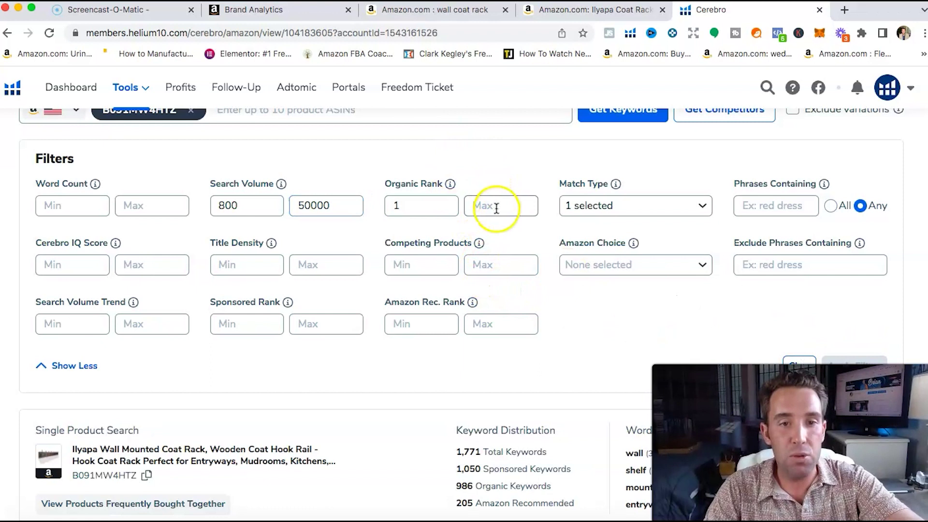
{"action": "scroll", "coordinate": [549, 321], "scroll_direction": "down", "scroll_amount": 5}
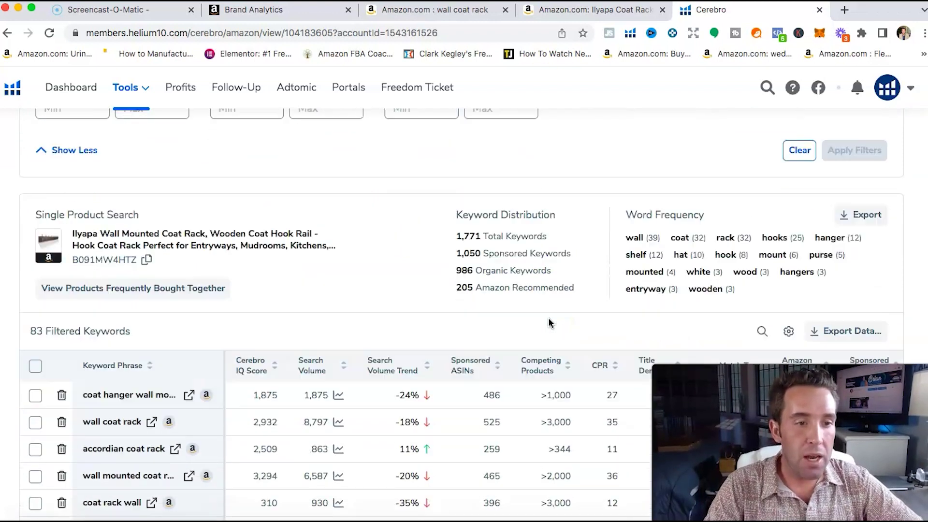
{"action": "scroll", "coordinate": [548, 323], "scroll_direction": "down", "scroll_amount": 1}
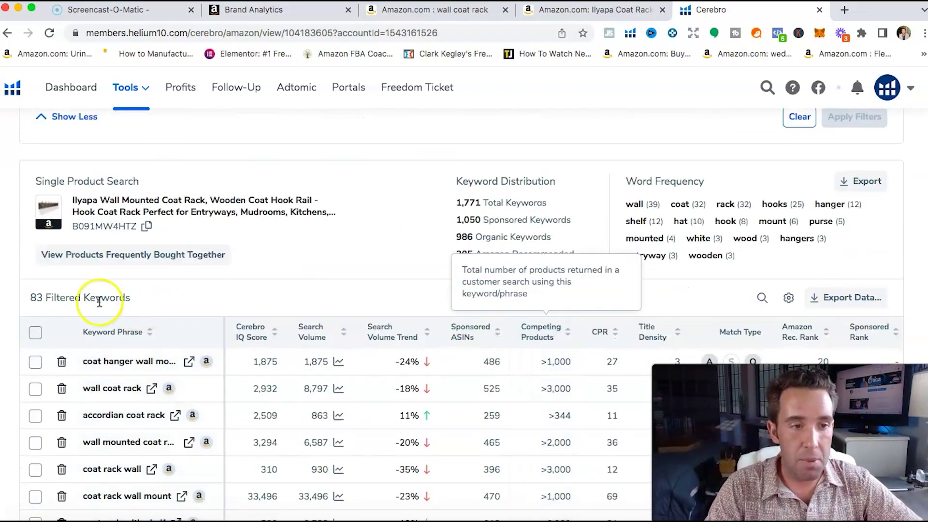
- Sort the filtered keywords by search volume from highest to lowest and delete the irrelevant keyword "gaming hats"
{"action": "left_click_drag", "start_coordinate": [29, 297], "coordinate": [46, 296]}
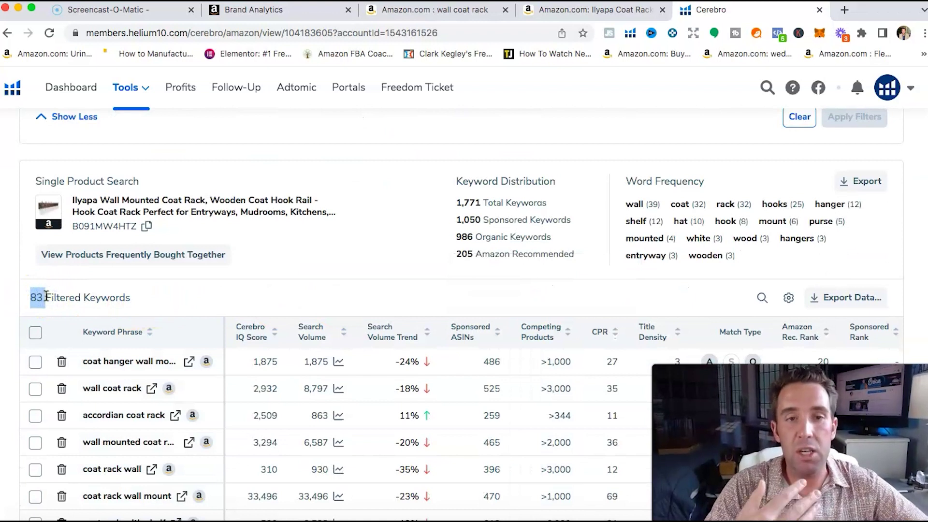
{"action": "left_click", "coordinate": [383, 249]}
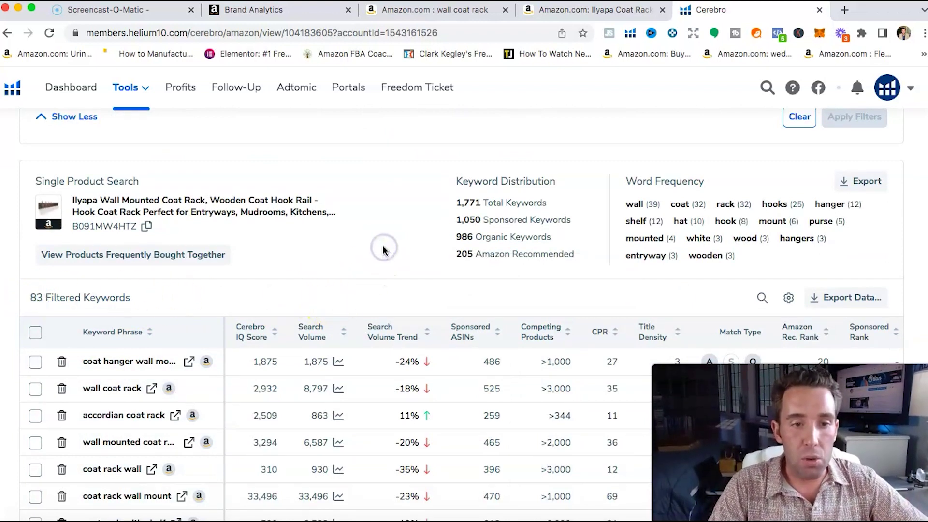
{"action": "scroll", "coordinate": [383, 249], "scroll_direction": "down", "scroll_amount": 3}
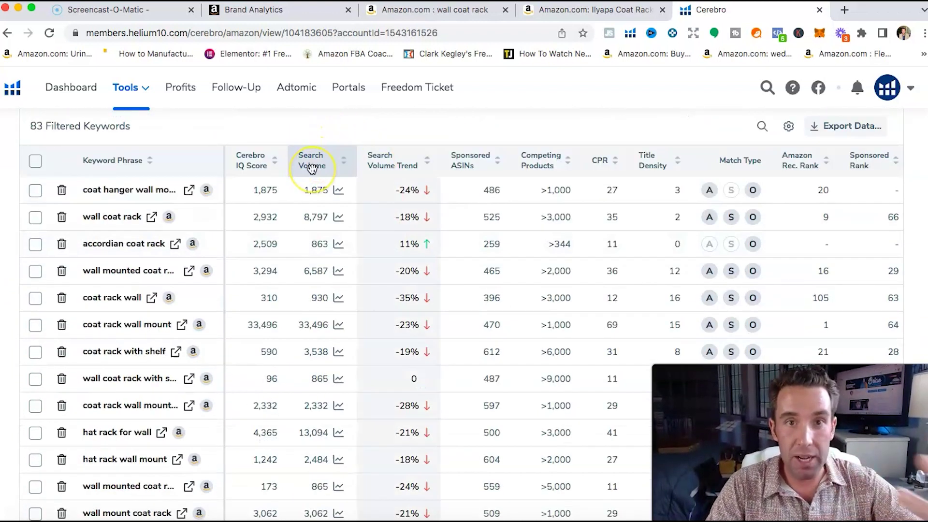
{"action": "left_click", "coordinate": [312, 168]}
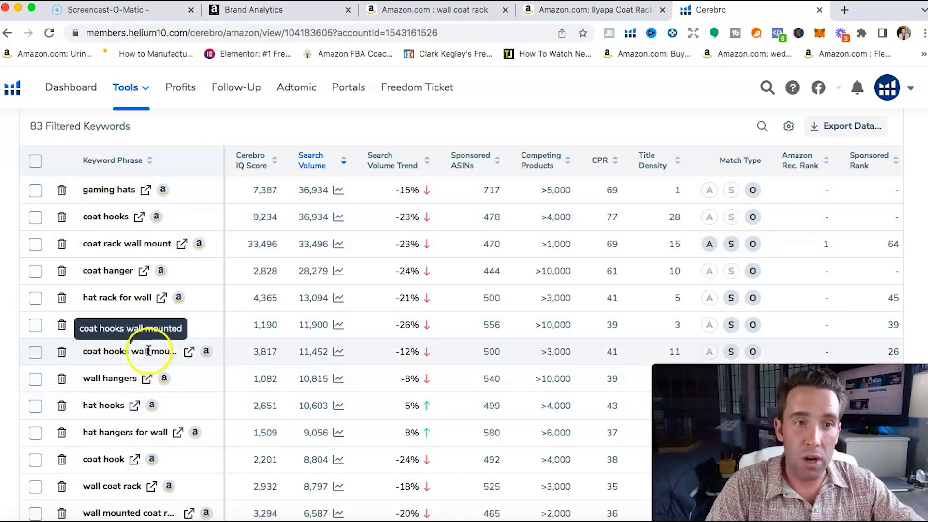
{"action": "left_click", "coordinate": [61, 190]}
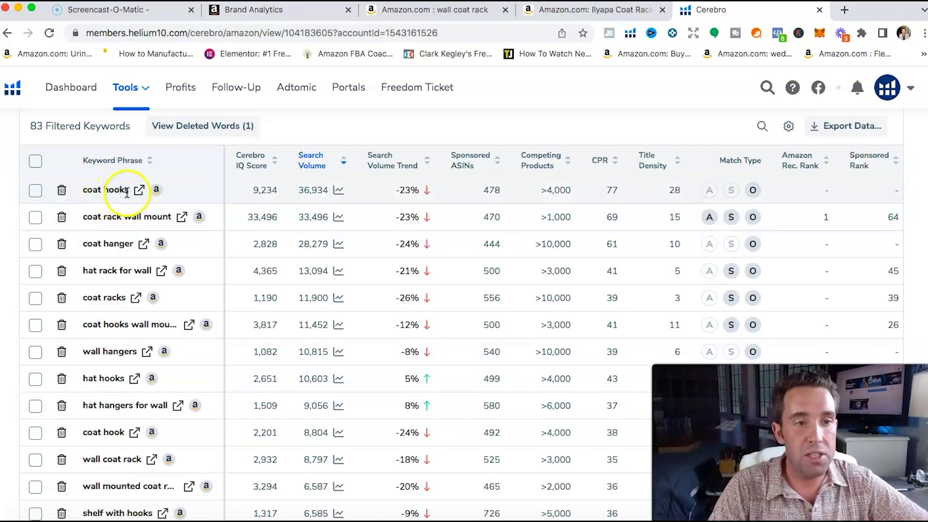
- Select the keywords "coat hooks", "coat rack wall mount", "coat hanger", "hat rack for wall", "coat racks" and "coat hooks wall mounted"
{"action": "left_click", "coordinate": [35, 190]}
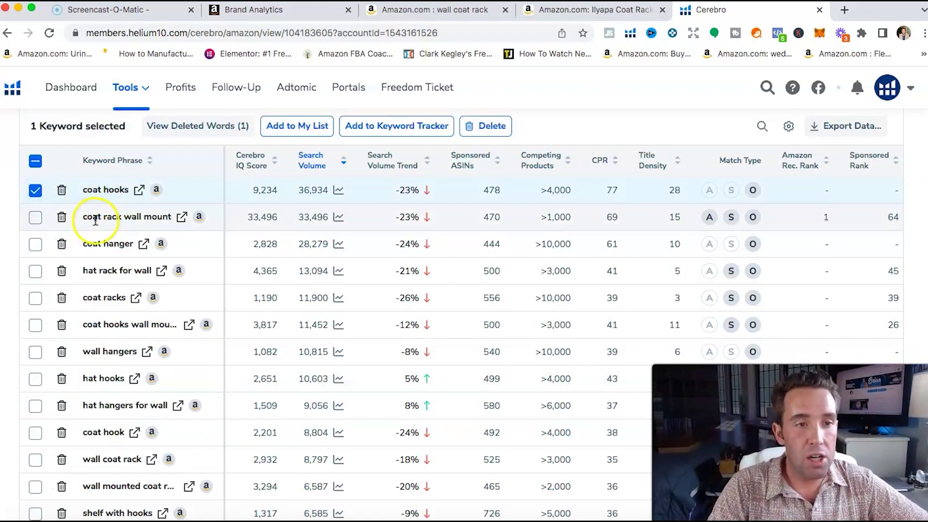
{"action": "left_click", "coordinate": [35, 244]}
{"action": "left_click", "coordinate": [34, 271]}
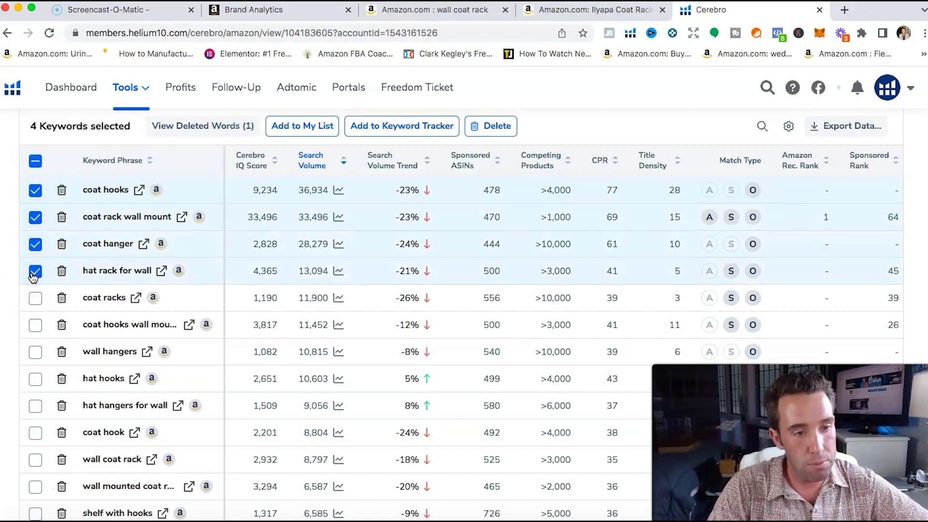
{"action": "left_click", "coordinate": [35, 299]}
{"action": "left_click", "coordinate": [34, 326]}
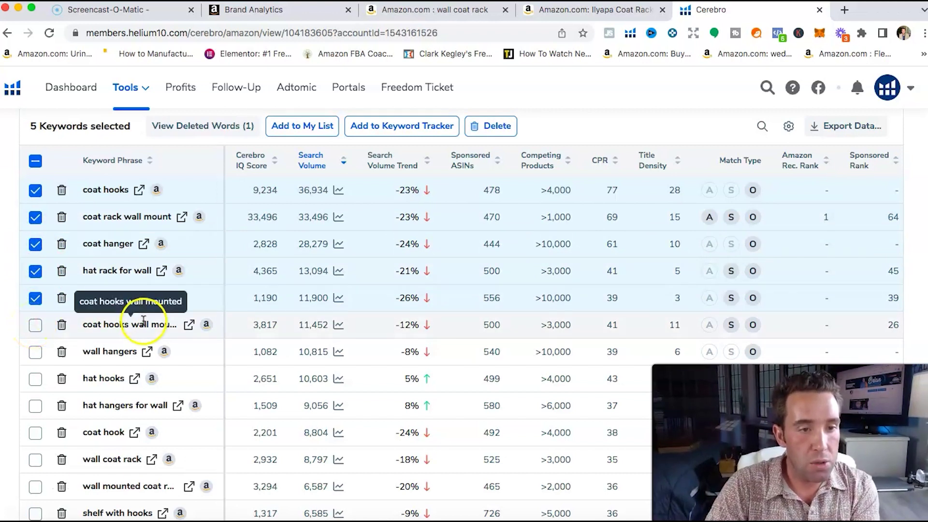
{"action": "left_click", "coordinate": [37, 330]}
{"action": "left_click", "coordinate": [36, 330]}
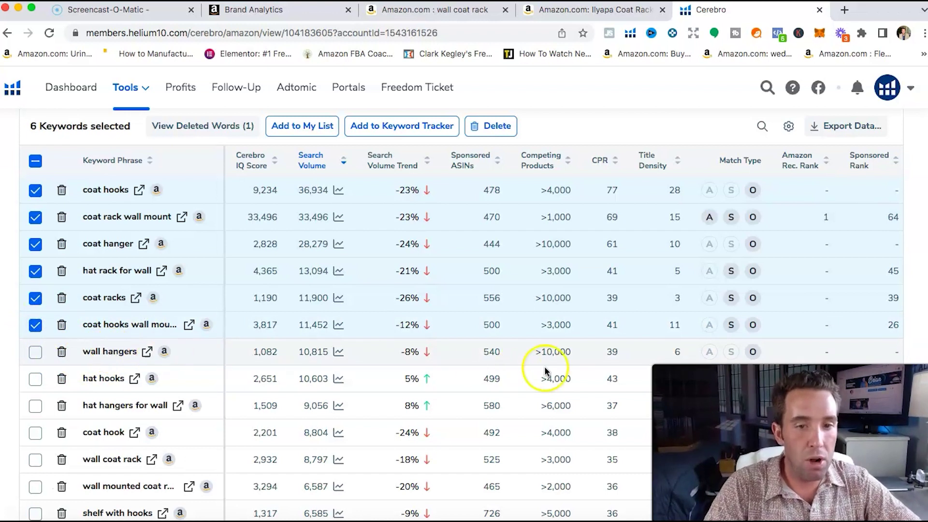
- Examine the competing products for "wall hangers" and the search volume and Cerebro IQ Score of "coat hooks" and "coat rack wall mount"
{"action": "left_click_drag", "start_coordinate": [536, 353], "coordinate": [576, 352]}
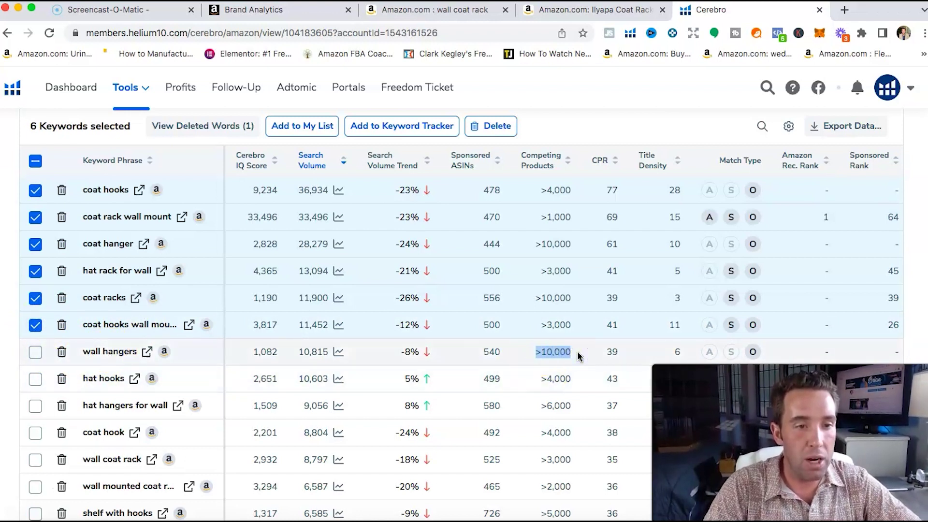
{"action": "left_click", "coordinate": [454, 355]}
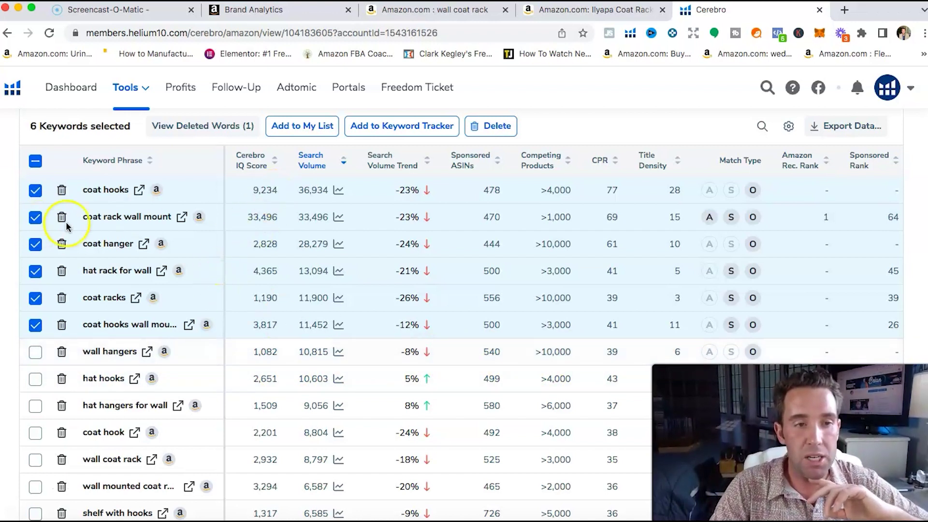
{"action": "left_click_drag", "start_coordinate": [296, 190], "coordinate": [331, 192]}
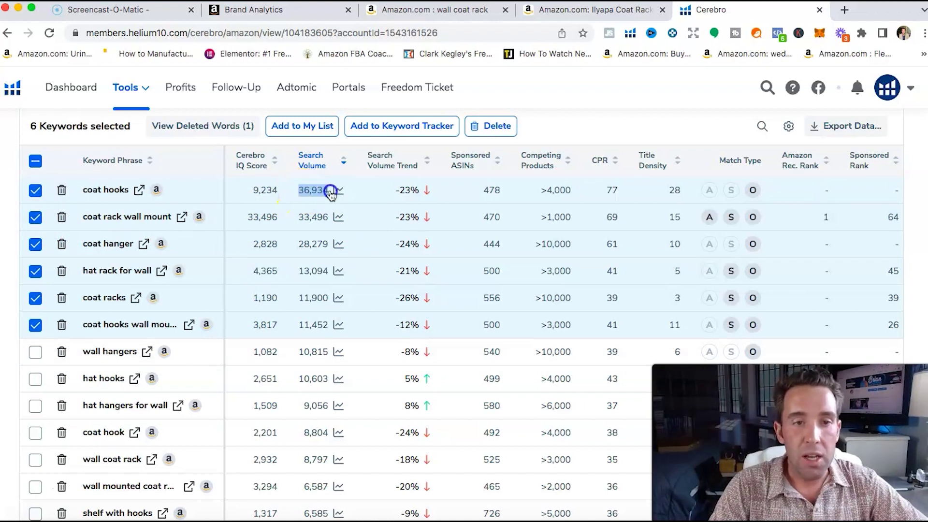
{"action": "left_click", "coordinate": [305, 194]}
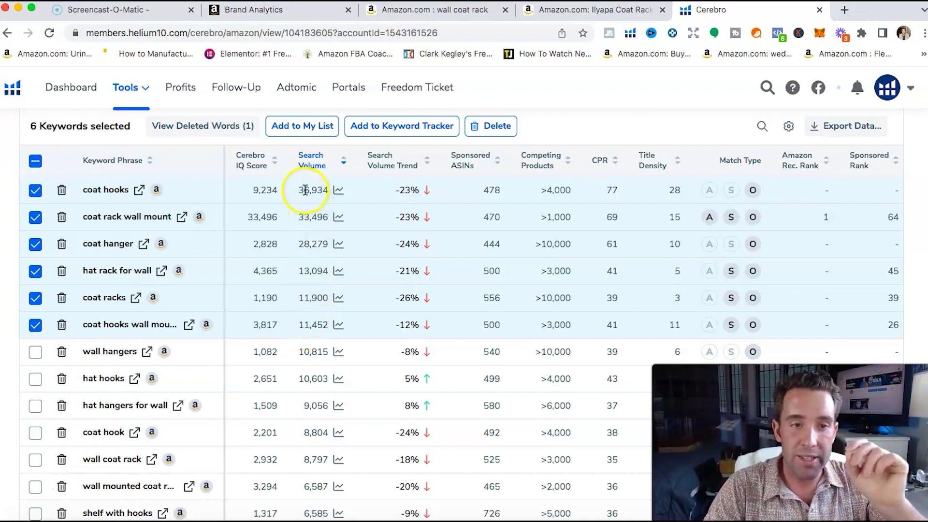
{"action": "left_click_drag", "start_coordinate": [299, 190], "coordinate": [321, 189]}
{"action": "left_click", "coordinate": [290, 190]}
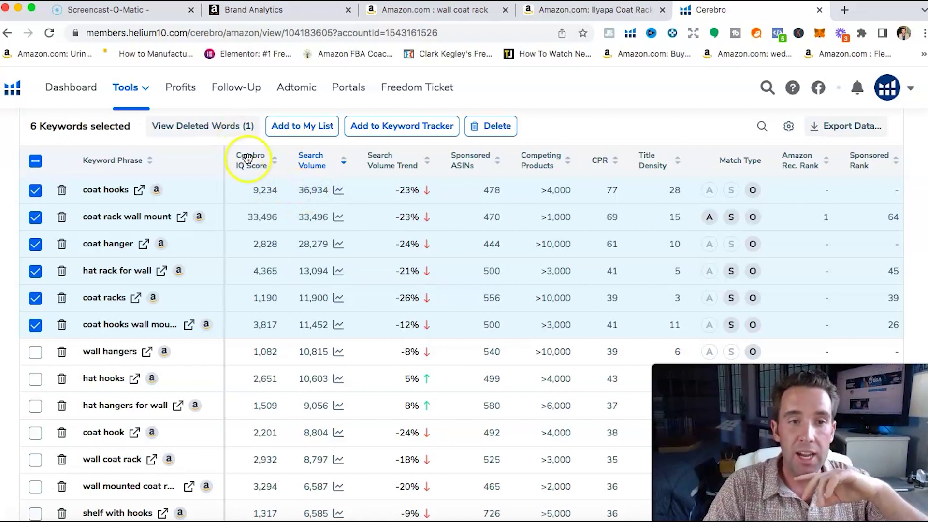
{"action": "left_click_drag", "start_coordinate": [253, 191], "coordinate": [261, 191]}
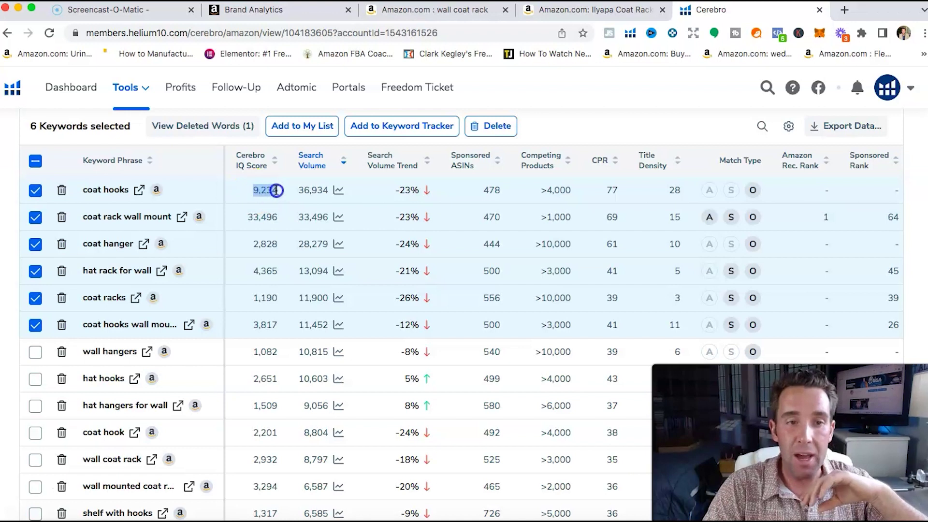
{"action": "left_click_drag", "start_coordinate": [248, 216], "coordinate": [284, 220]}
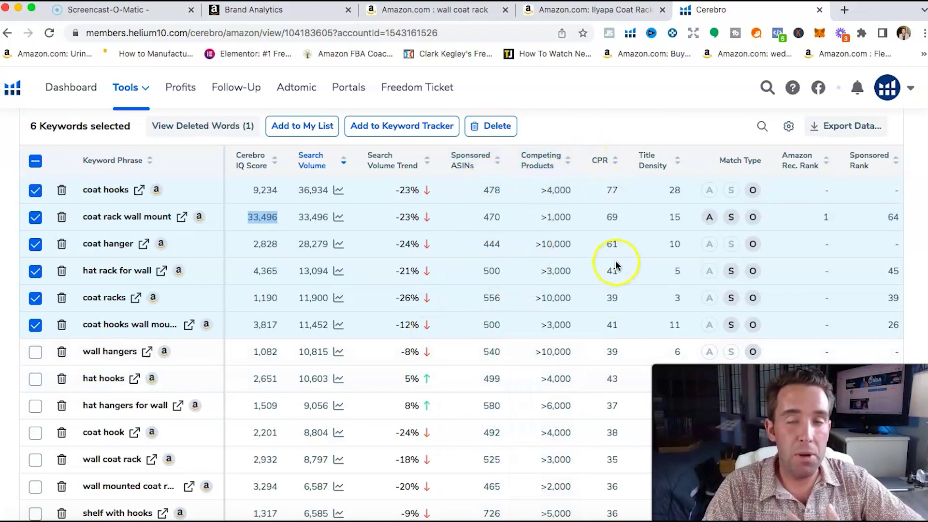
- Compare the CPR, competing products and title density of the keywords "coat hooks" and "coat rack wall mount"
{"action": "double_click", "coordinate": [613, 191]}
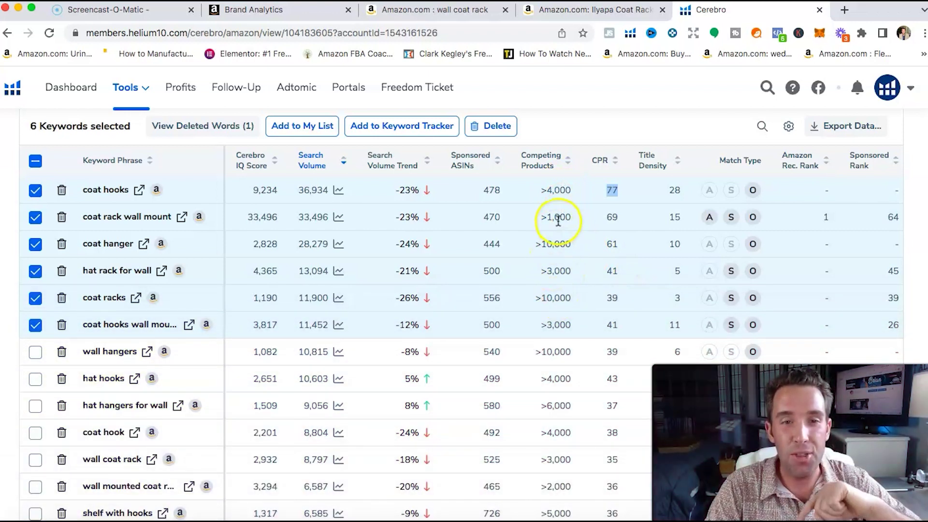
{"action": "left_click_drag", "start_coordinate": [542, 190], "coordinate": [568, 189]}
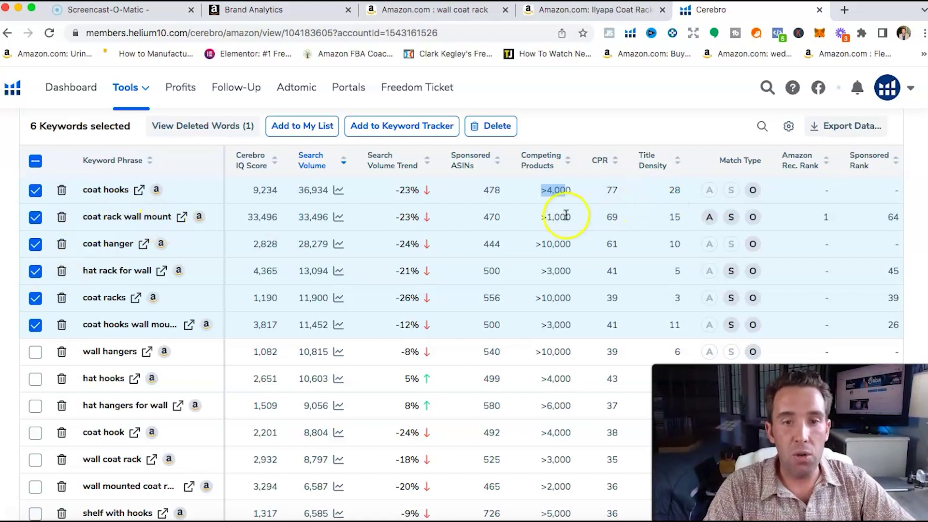
{"action": "left_click_drag", "start_coordinate": [535, 216], "coordinate": [585, 218]}
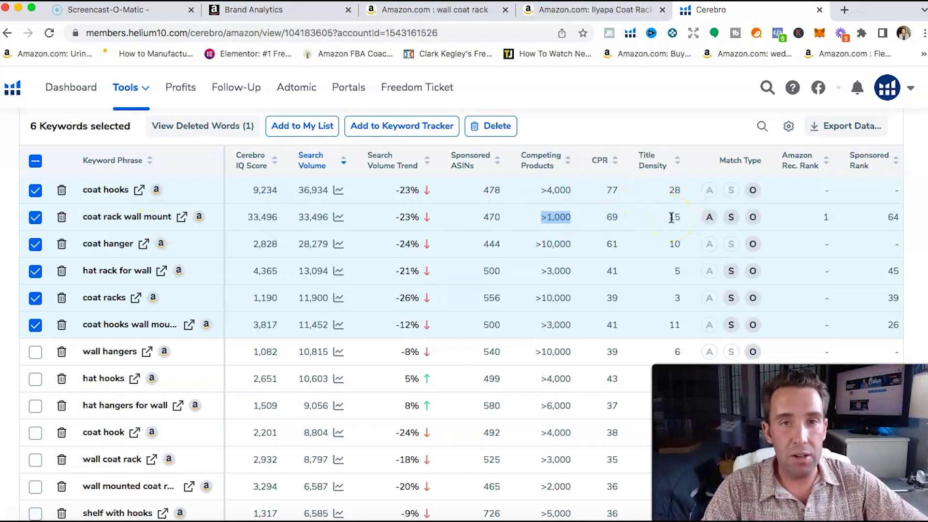
{"action": "left_click", "coordinate": [558, 215]}
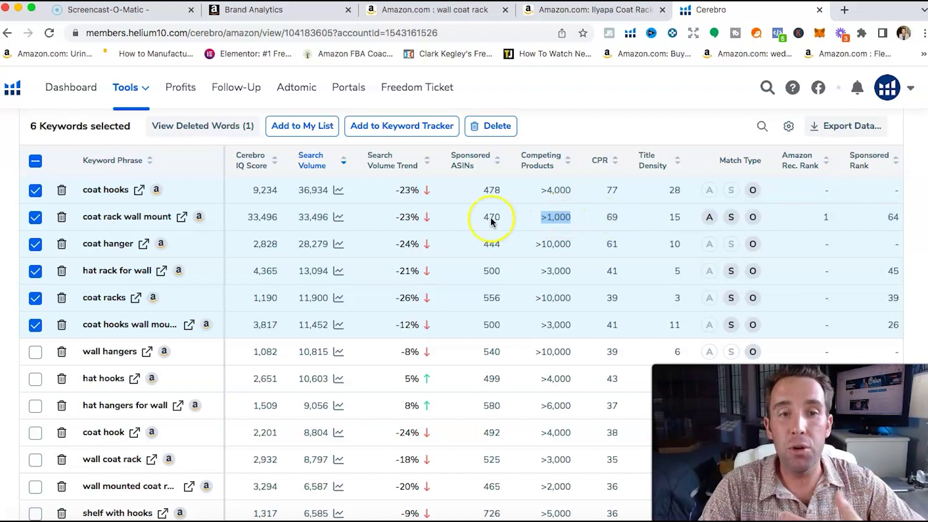
{"action": "mouse_move", "coordinate": [154, 193]}
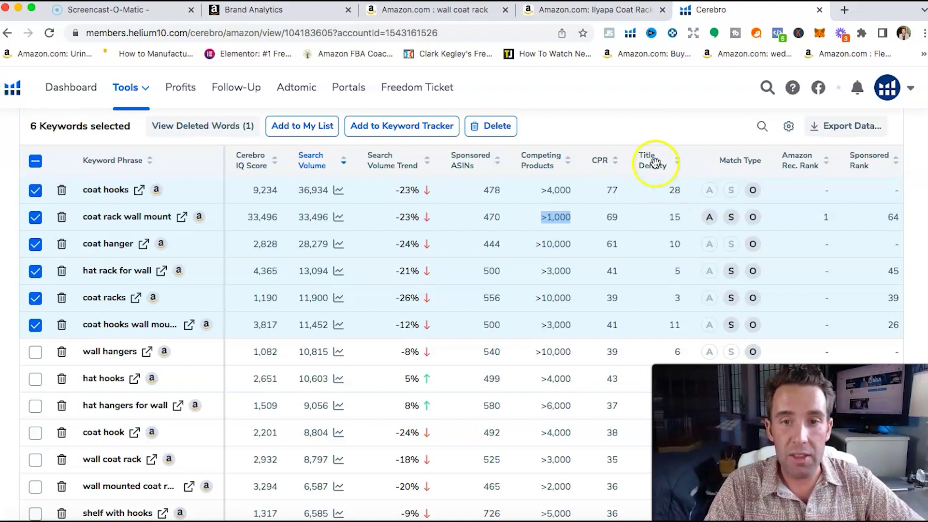
{"action": "mouse_move", "coordinate": [655, 165]}
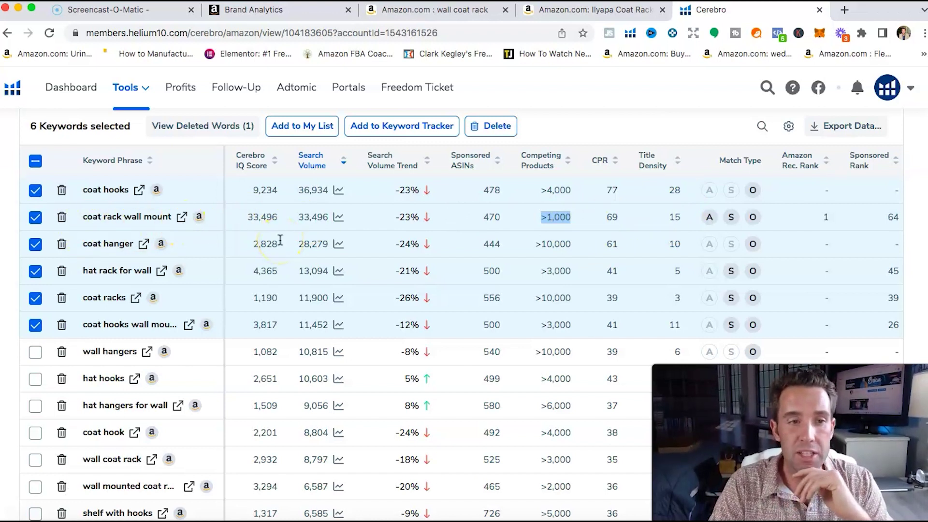
- Keep "coat hooks" selected, check the competing products for "coat hanger", and deselect "coat hanger" and "coat racks"
{"action": "left_click", "coordinate": [35, 190]}
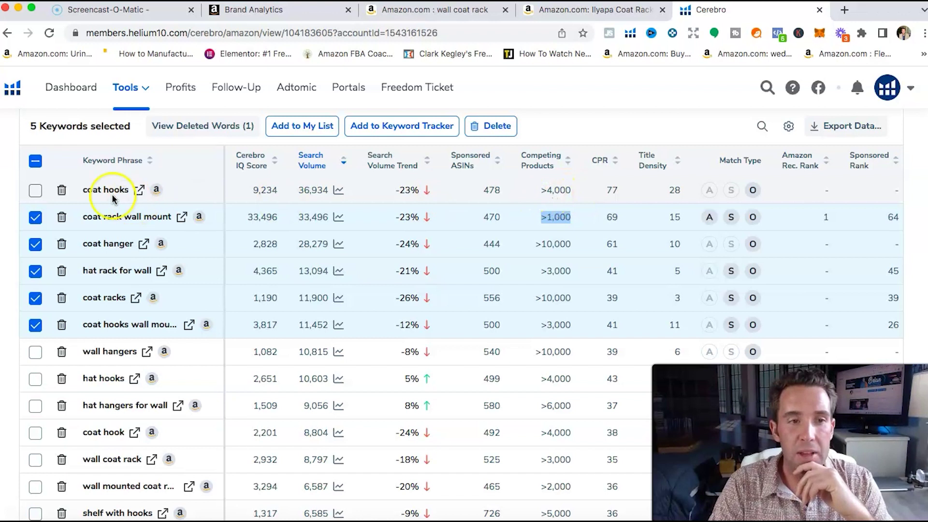
{"action": "left_click", "coordinate": [34, 189]}
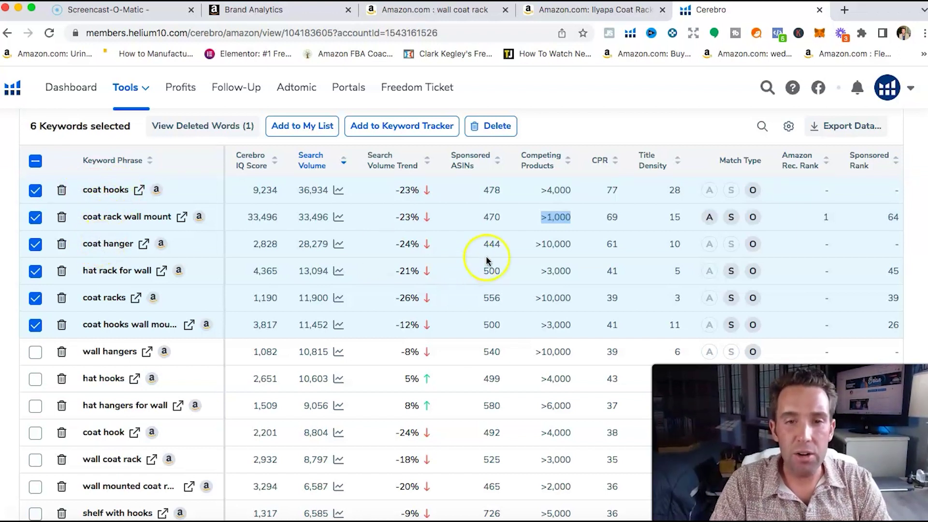
{"action": "left_click_drag", "start_coordinate": [533, 244], "coordinate": [567, 245]}
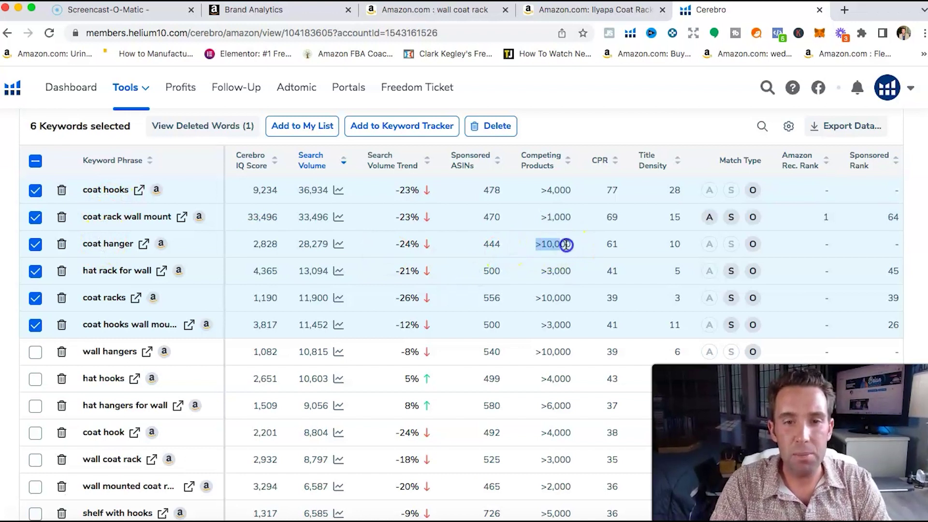
{"action": "left_click", "coordinate": [35, 244]}
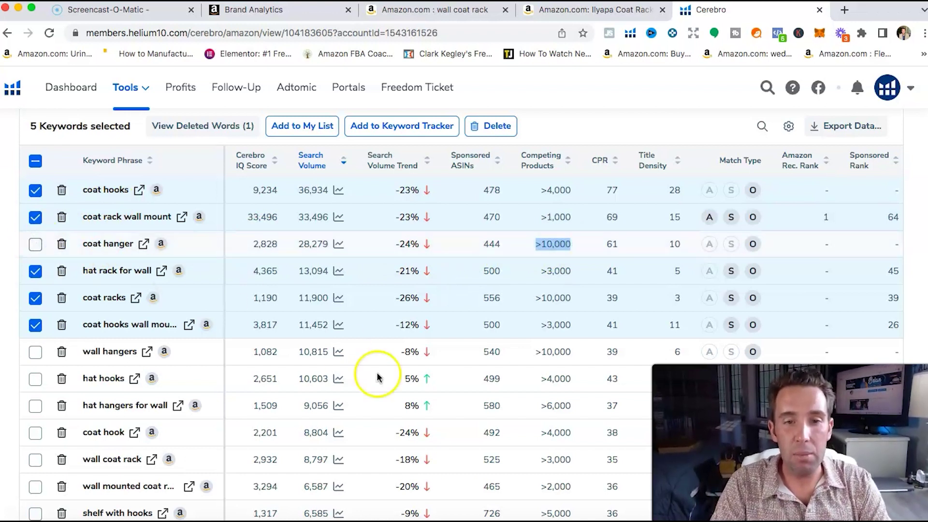
{"action": "left_click", "coordinate": [467, 246]}
{"action": "left_click", "coordinate": [34, 298]}
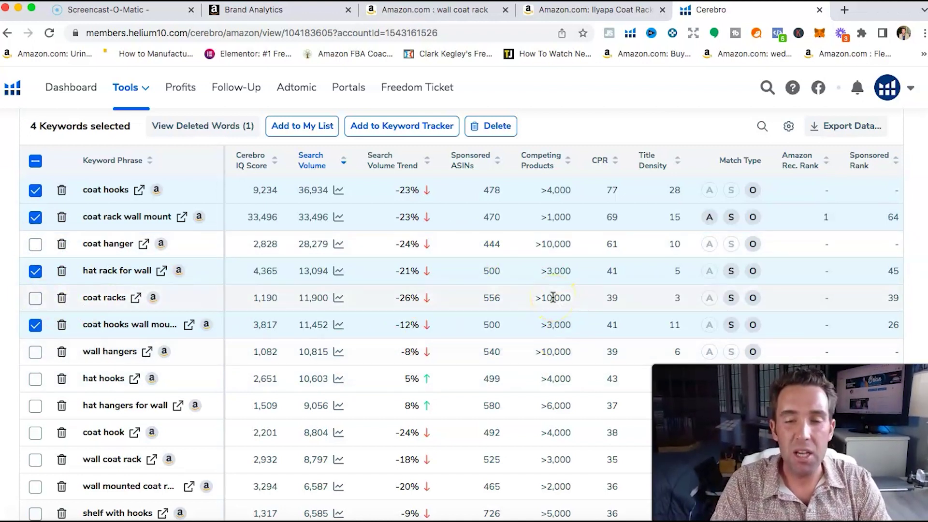
- Add the keyword beginning "wall mounted coat r" to the selection and check its Cerebro IQ Score
{"action": "scroll", "coordinate": [553, 297], "scroll_direction": "down", "scroll_amount": 2}
{"action": "left_click", "coordinate": [557, 359]}
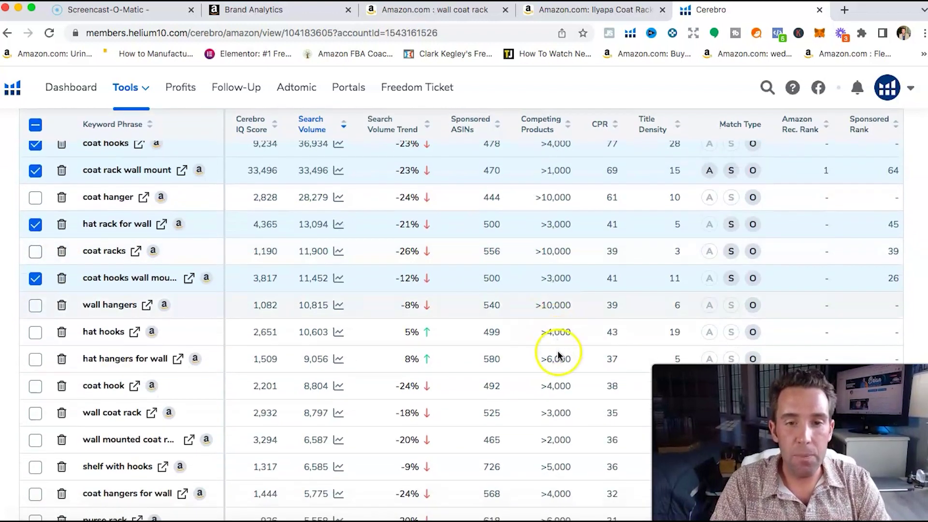
{"action": "left_click", "coordinate": [29, 441]}
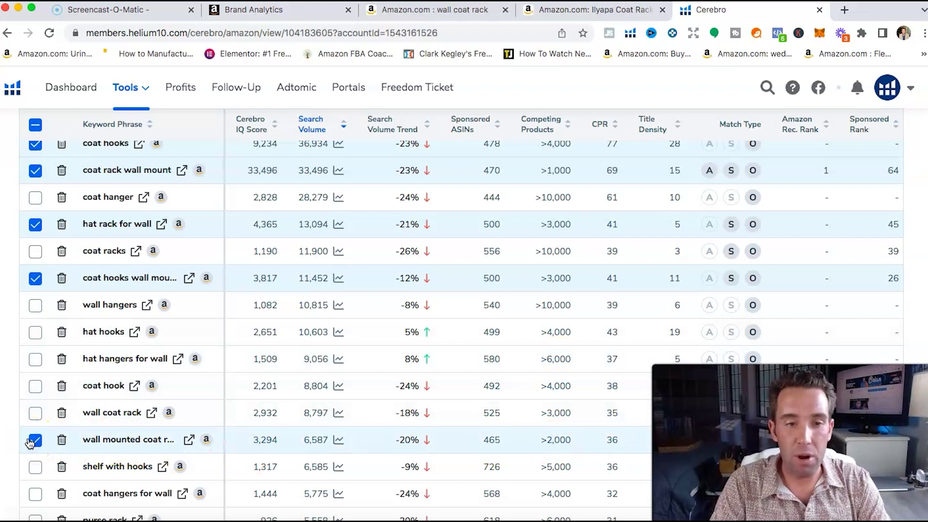
{"action": "left_click_drag", "start_coordinate": [251, 440], "coordinate": [280, 440]}
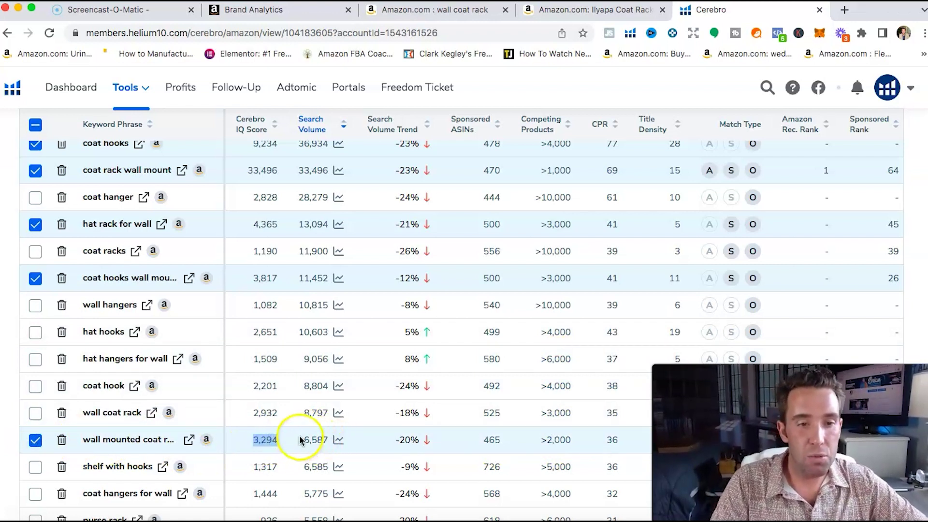
- Add "wood wall hooks", "wall mount coat rack", the keyword beginning "wall coat rack with h", and "hat rack wall mount" to the selection
{"action": "scroll", "coordinate": [261, 351], "scroll_direction": "down", "scroll_amount": 3}
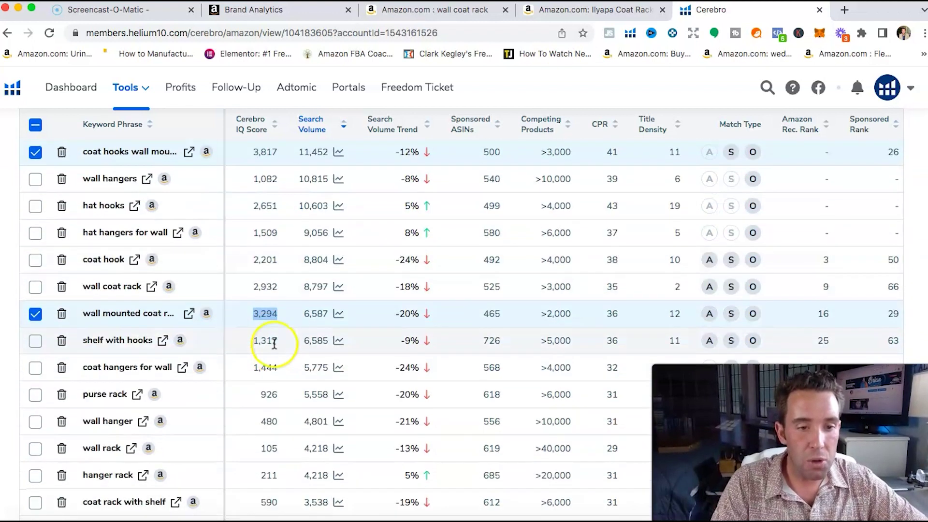
{"action": "scroll", "coordinate": [271, 341], "scroll_direction": "down", "scroll_amount": 5}
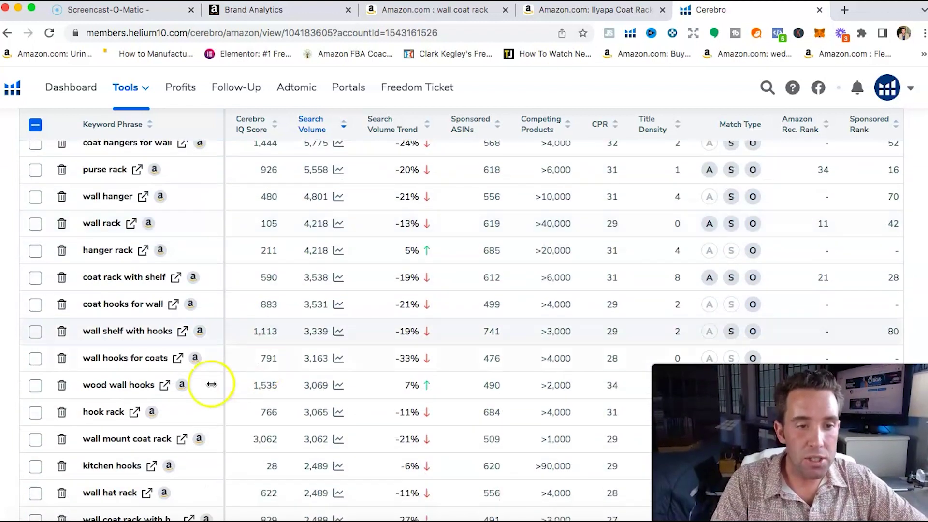
{"action": "left_click", "coordinate": [35, 386]}
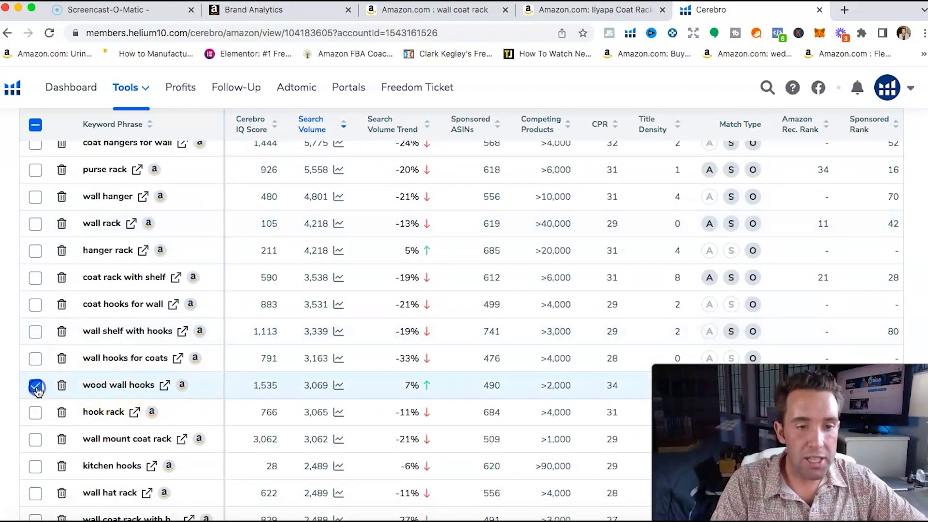
{"action": "left_click", "coordinate": [35, 439]}
{"action": "scroll", "coordinate": [255, 460], "scroll_direction": "down", "scroll_amount": 1}
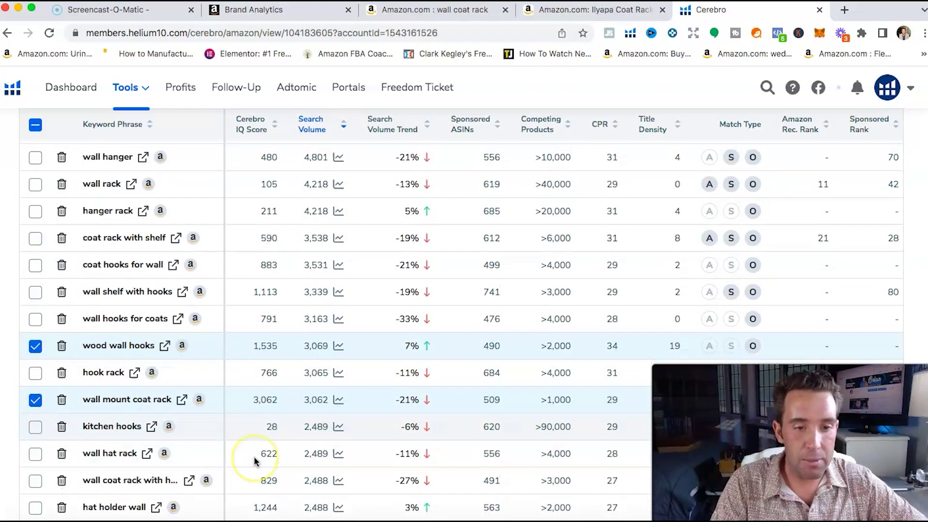
{"action": "scroll", "coordinate": [255, 460], "scroll_direction": "down", "scroll_amount": 1}
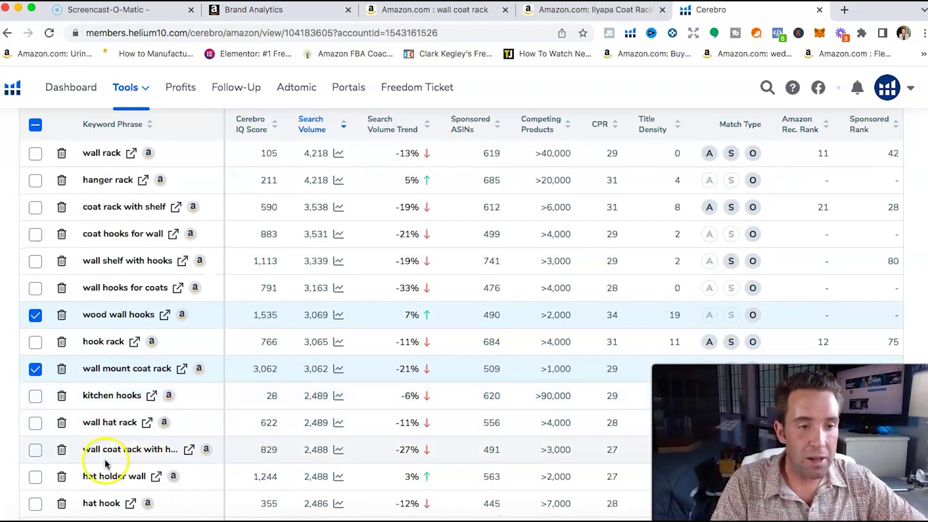
{"action": "left_click", "coordinate": [34, 450]}
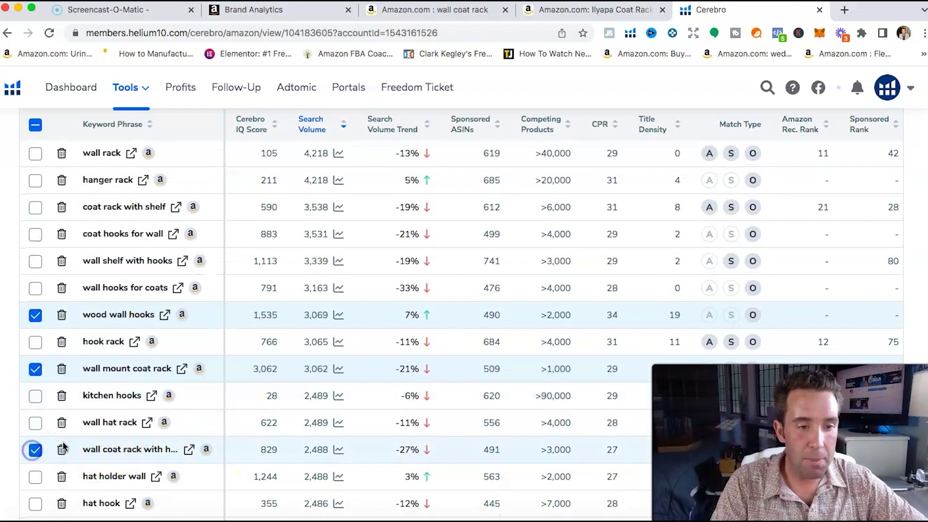
{"action": "scroll", "coordinate": [169, 450], "scroll_direction": "down", "scroll_amount": 2}
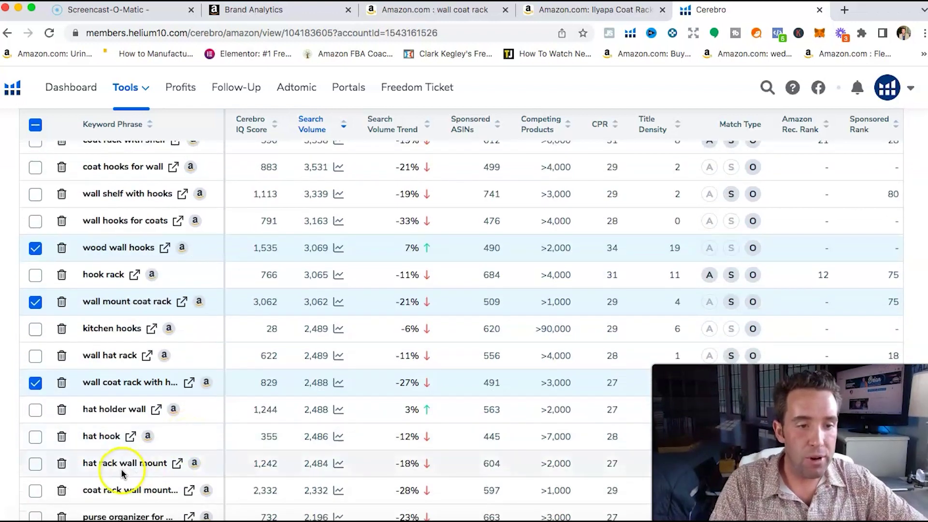
{"action": "left_click", "coordinate": [34, 463]}
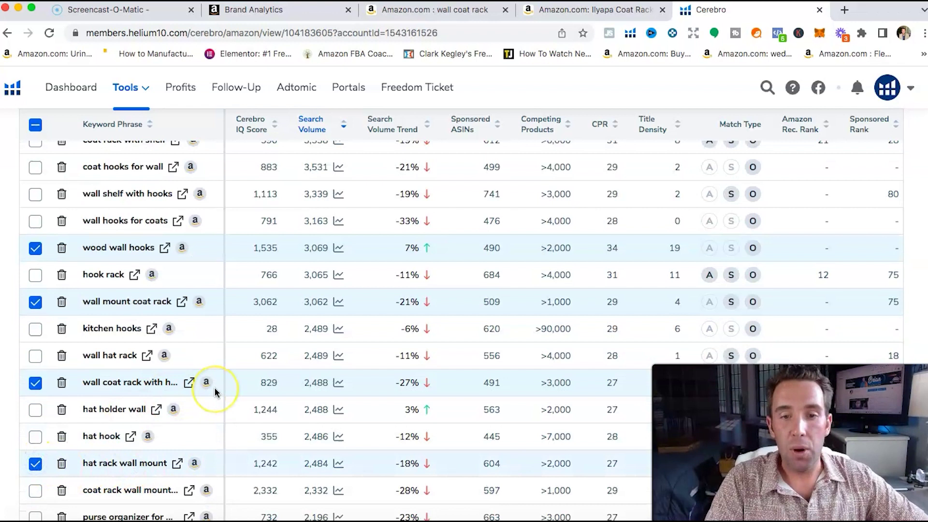
{"action": "scroll", "coordinate": [232, 451], "scroll_direction": "up", "scroll_amount": 7}
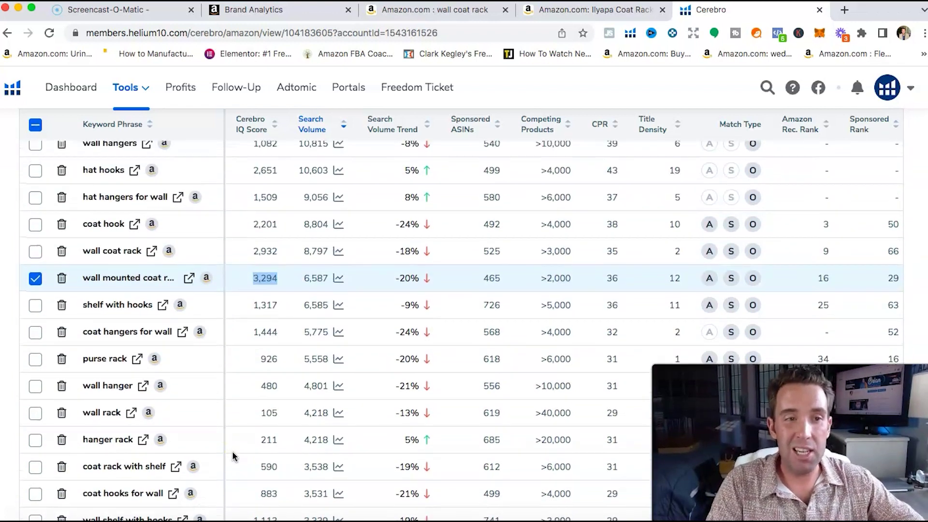
{"action": "scroll", "coordinate": [233, 456], "scroll_direction": "up", "scroll_amount": 3}
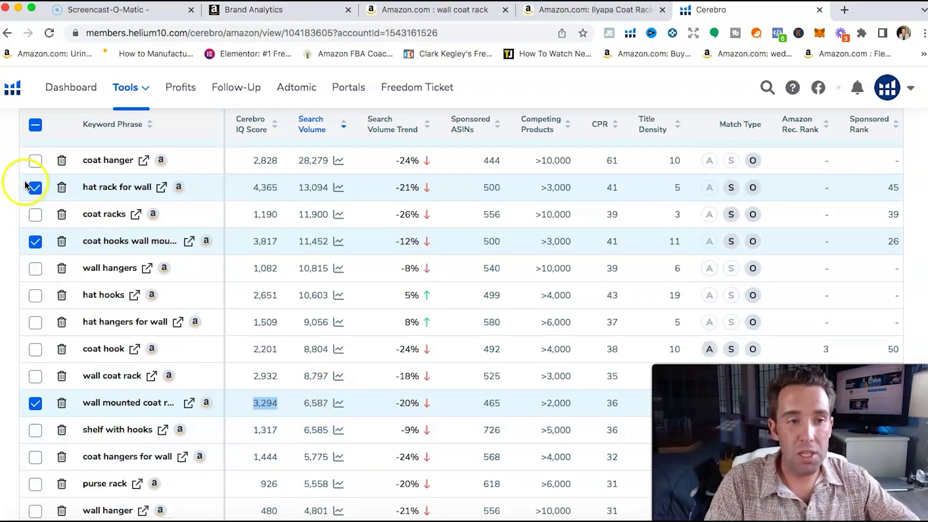
- Export the filtered Cerebro keywords to the Frankenstein keyword processor
{"action": "scroll", "coordinate": [460, 256], "scroll_direction": "up", "scroll_amount": 4}
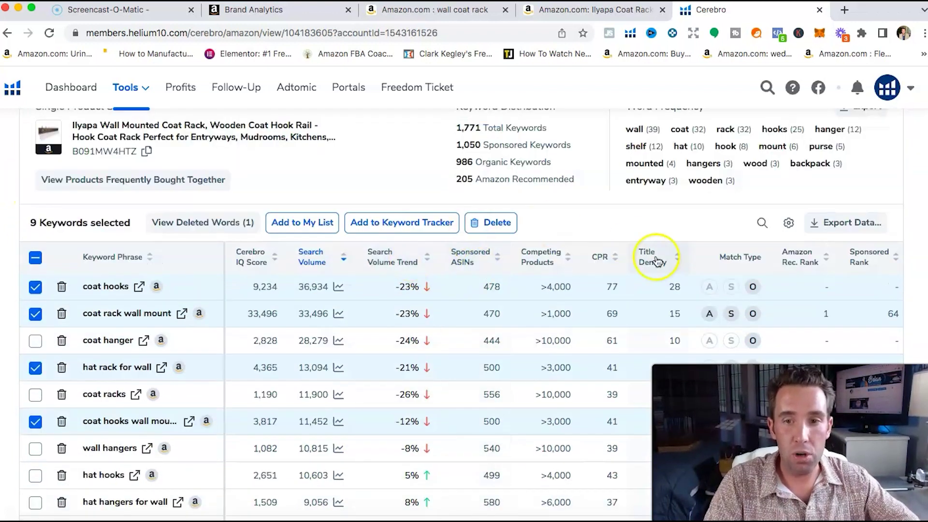
{"action": "scroll", "coordinate": [924, 224], "scroll_direction": "up", "scroll_amount": 2}
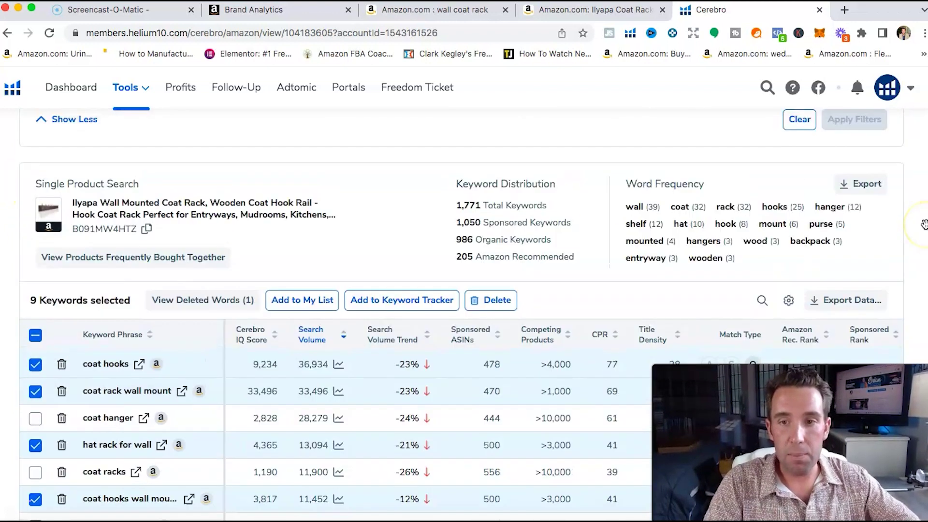
{"action": "left_click", "coordinate": [829, 298]}
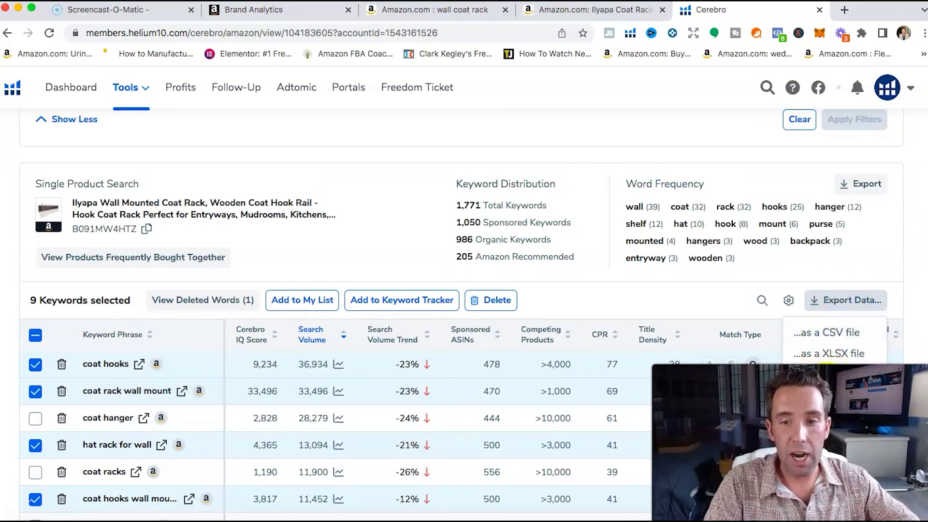
{"action": "left_click", "coordinate": [834, 373]}
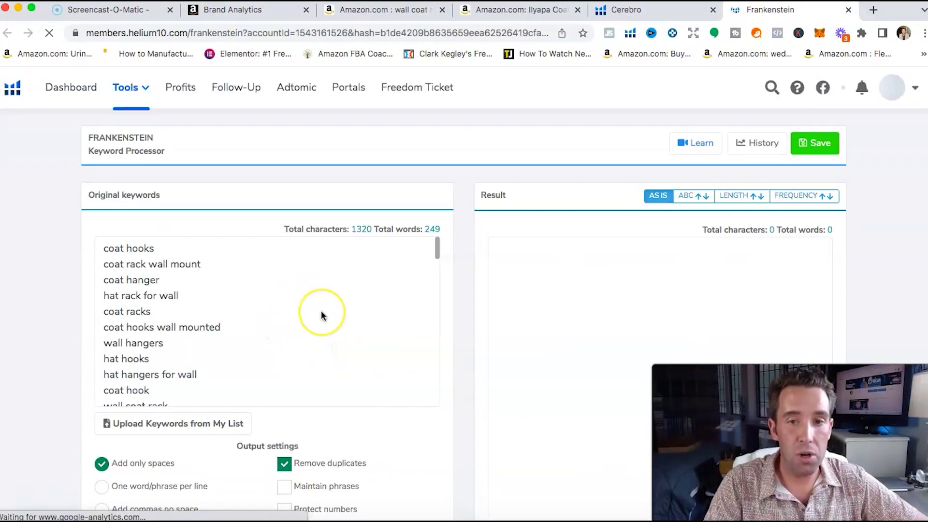
- Look through the original keywords and process them in Frankenstein with duplicates removed and only spaces between words
{"action": "scroll", "coordinate": [372, 342], "scroll_direction": "down", "scroll_amount": 2}
{"action": "scroll", "coordinate": [372, 346], "scroll_direction": "up", "scroll_amount": 2}
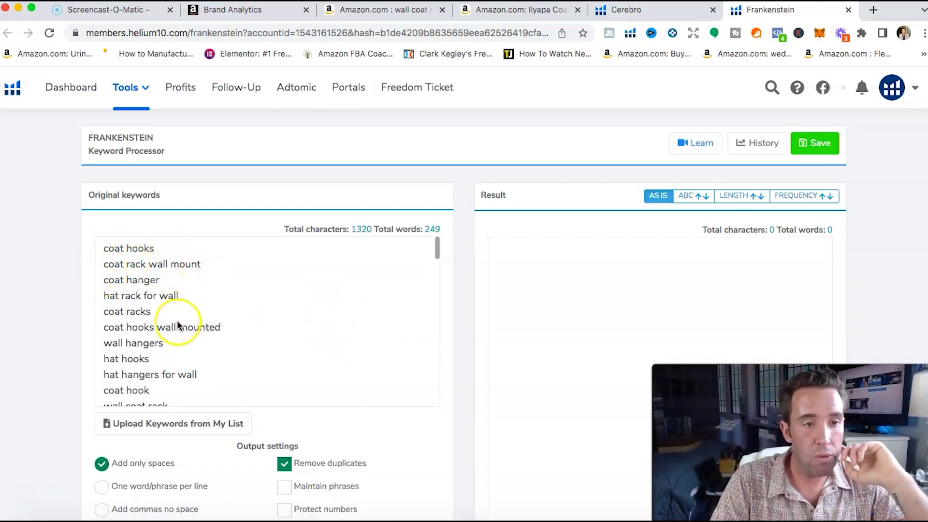
{"action": "scroll", "coordinate": [179, 325], "scroll_direction": "down", "scroll_amount": 7}
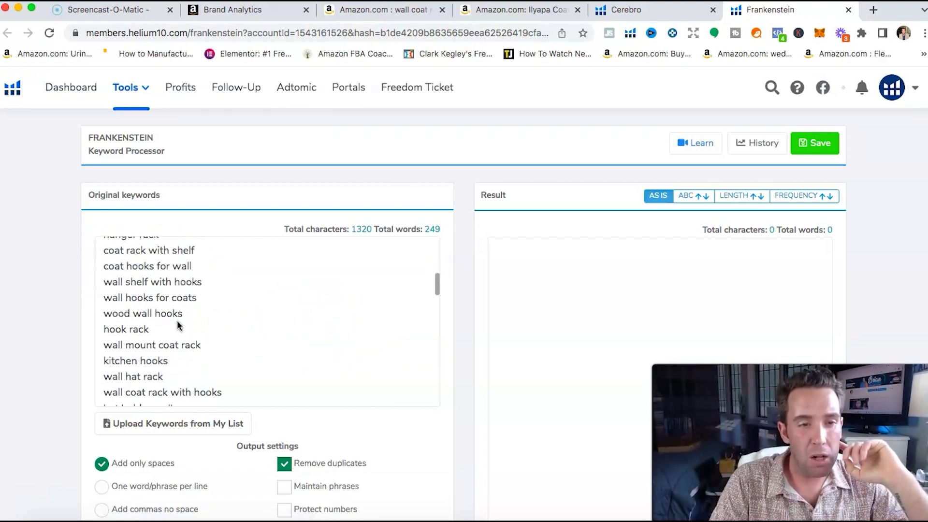
{"action": "scroll", "coordinate": [178, 325], "scroll_direction": "down", "scroll_amount": 3}
{"action": "scroll", "coordinate": [178, 325], "scroll_direction": "down", "scroll_amount": 5}
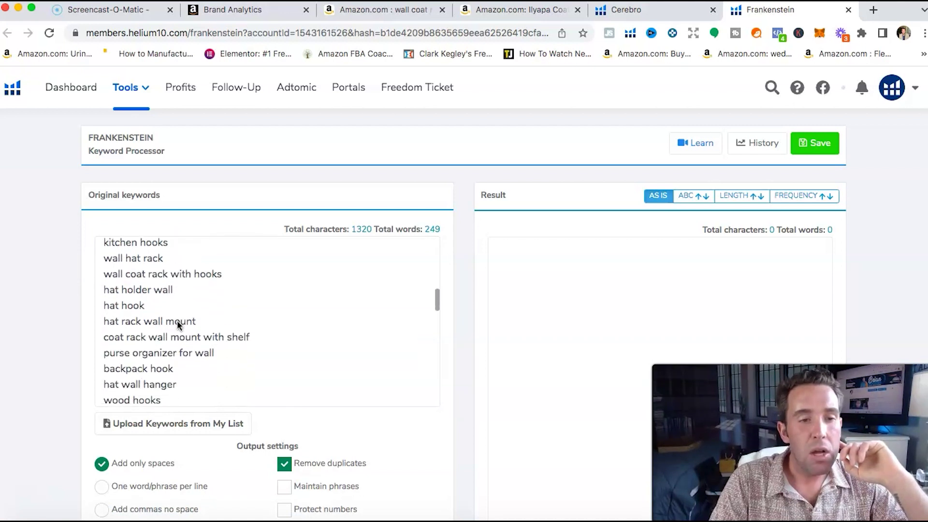
{"action": "scroll", "coordinate": [177, 325], "scroll_direction": "up", "scroll_amount": 8}
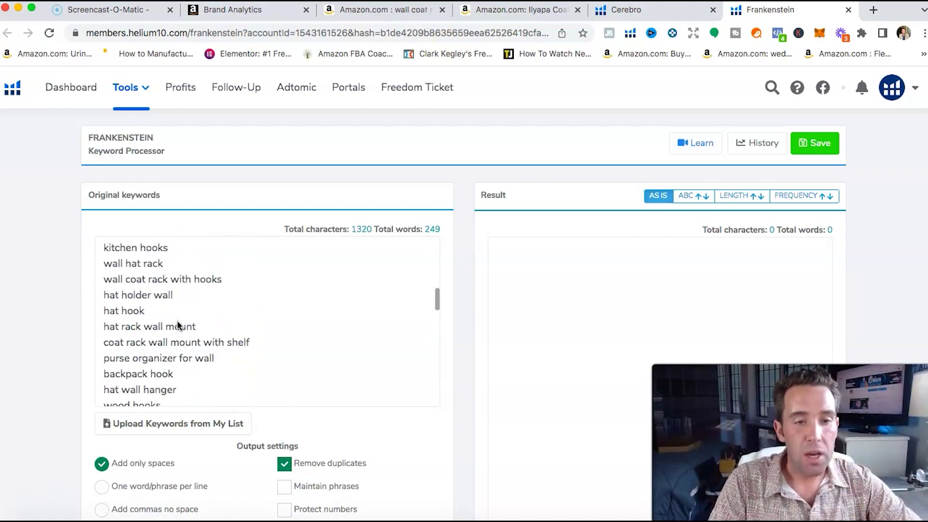
{"action": "scroll", "coordinate": [441, 458], "scroll_direction": "down", "scroll_amount": 2}
{"action": "scroll", "coordinate": [441, 458], "scroll_direction": "down", "scroll_amount": 5}
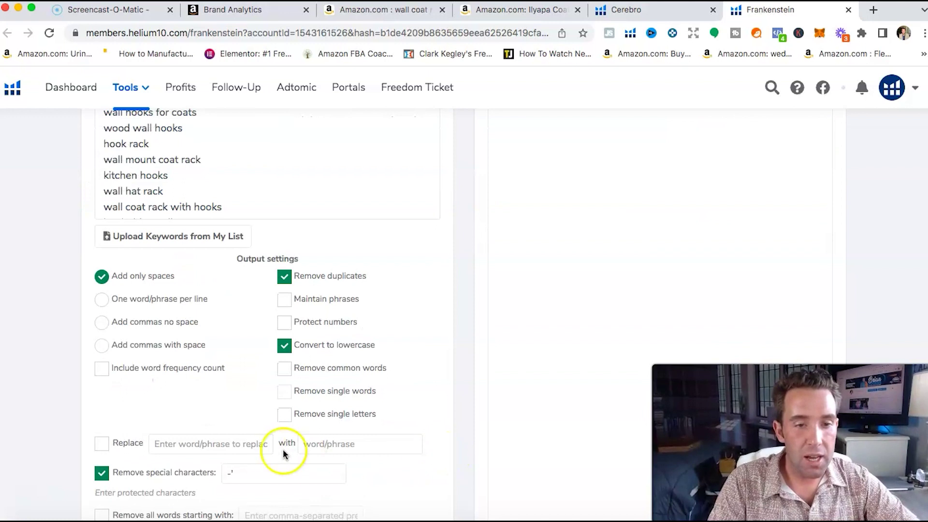
{"action": "left_click", "coordinate": [339, 450]}
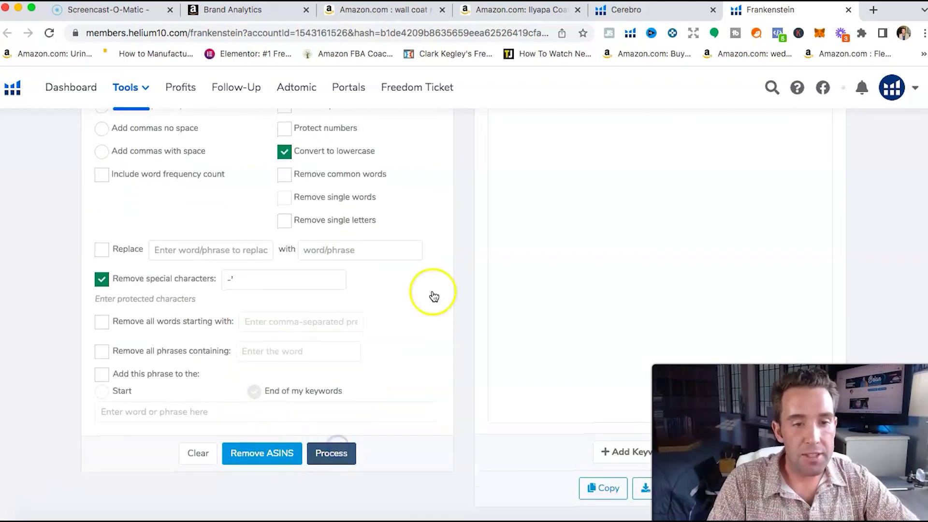
- Compare the processed word list and its character total with the full list of original keywords
{"action": "scroll", "coordinate": [454, 271], "scroll_direction": "up", "scroll_amount": 7}
{"action": "left_click_drag", "start_coordinate": [496, 243], "coordinate": [792, 318]}
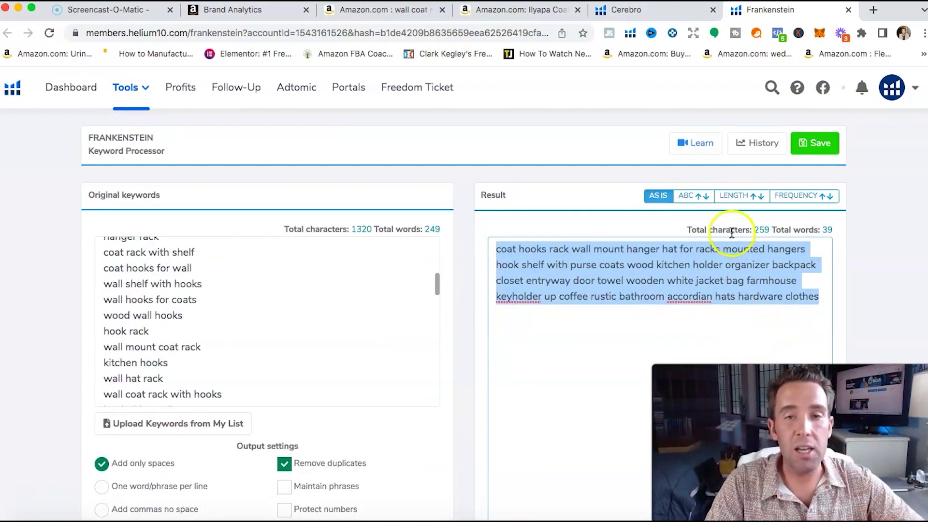
{"action": "scroll", "coordinate": [207, 321], "scroll_direction": "up", "scroll_amount": 5}
{"action": "left_click_drag", "start_coordinate": [108, 257], "coordinate": [251, 431]}
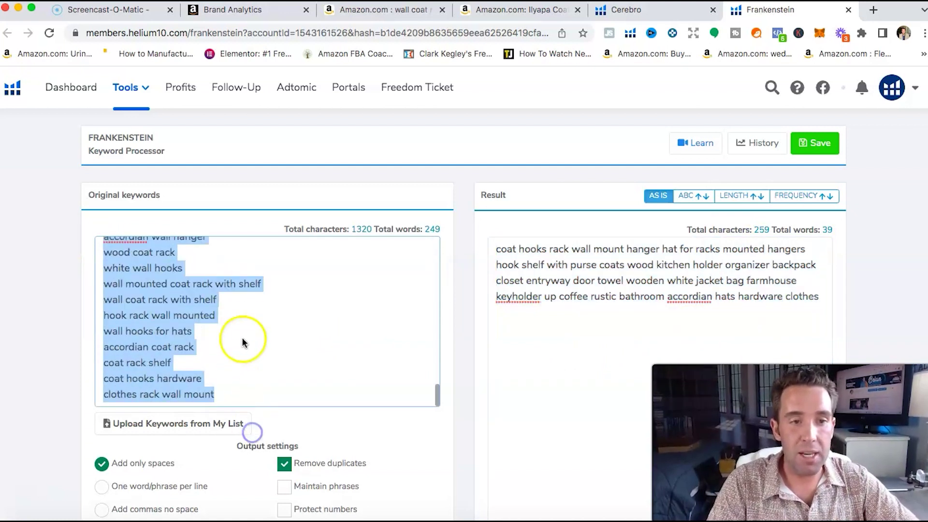
{"action": "left_click", "coordinate": [246, 327]}
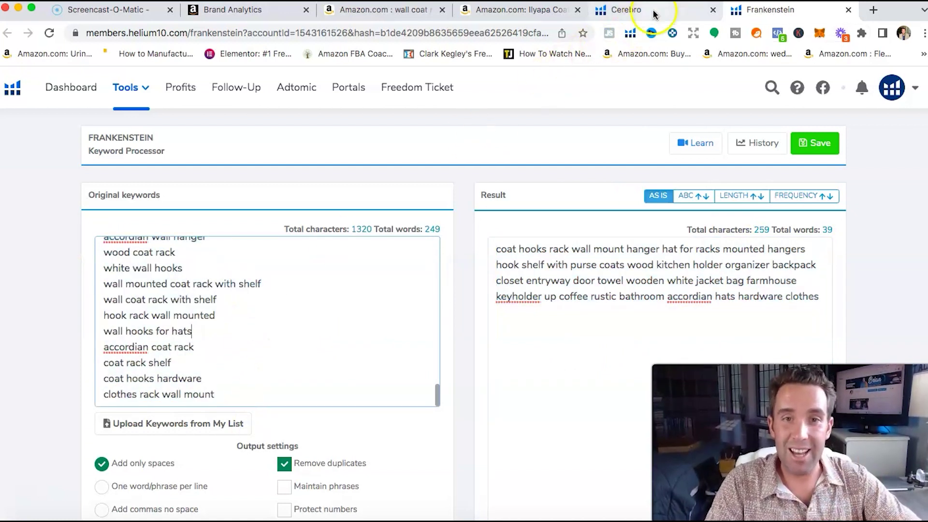
- Read the title and "About this item" bullets of the Ilyapa coat rack listing on Amazon, and recheck the selected keywords in Cerebro
{"action": "left_click", "coordinate": [527, 11]}
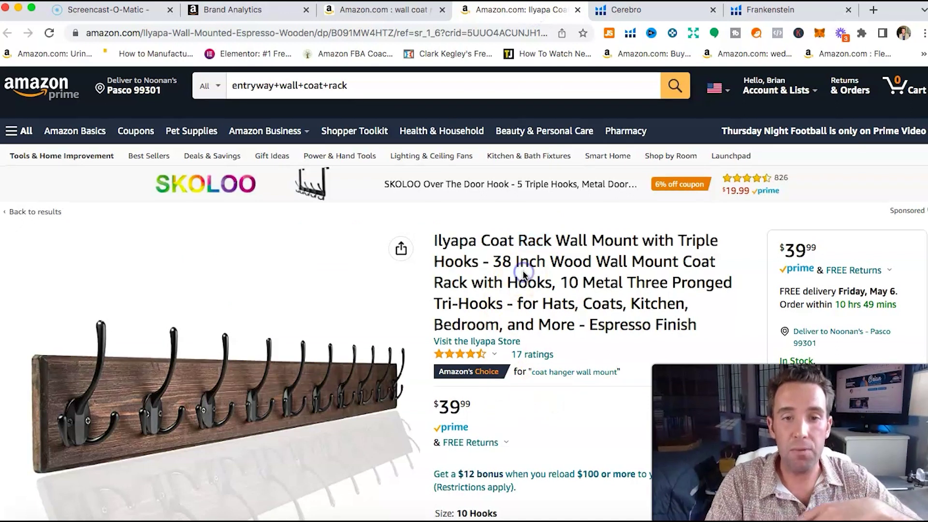
{"action": "scroll", "coordinate": [523, 270], "scroll_direction": "down", "scroll_amount": 1}
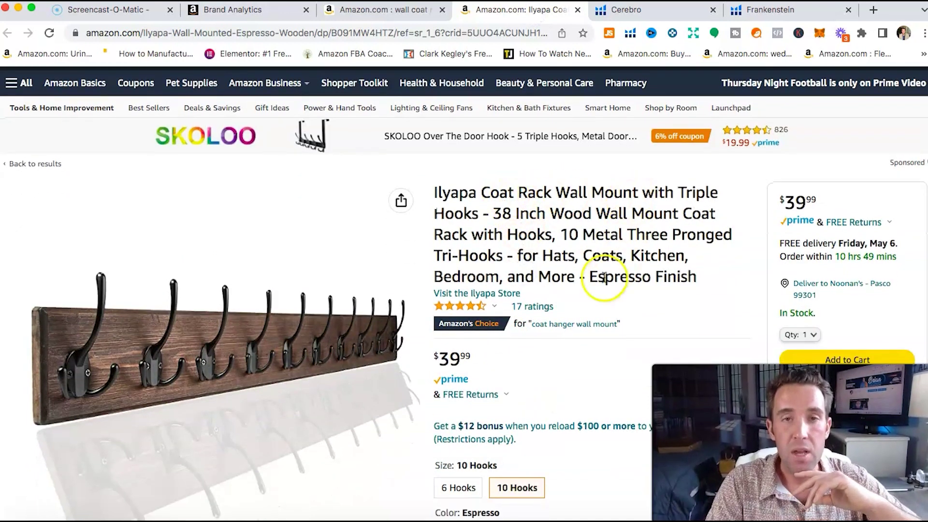
{"action": "scroll", "coordinate": [603, 277], "scroll_direction": "down", "scroll_amount": 2}
{"action": "scroll", "coordinate": [589, 218], "scroll_direction": "down", "scroll_amount": 7}
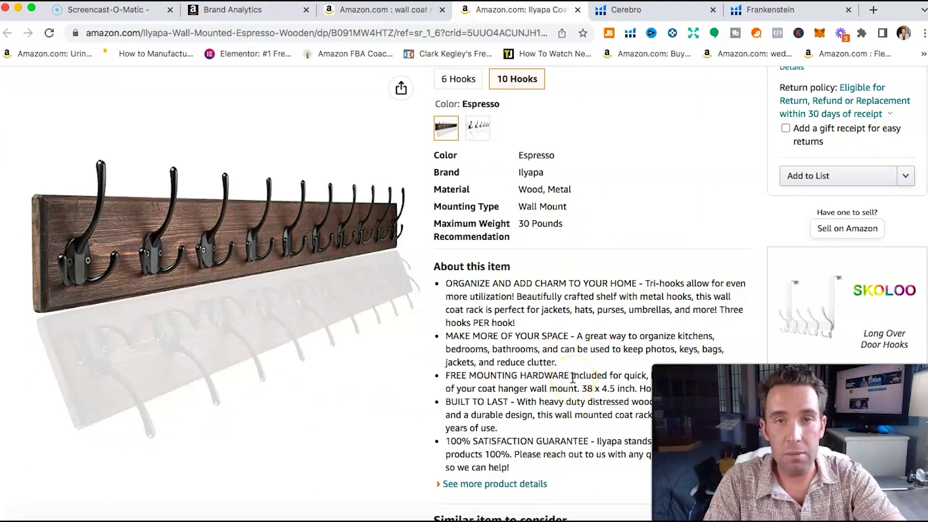
{"action": "scroll", "coordinate": [572, 378], "scroll_direction": "down", "scroll_amount": 1}
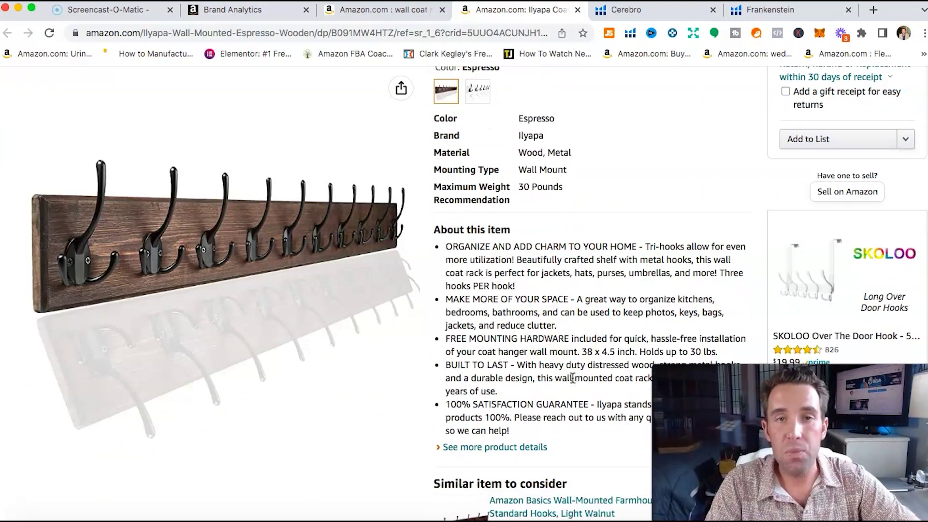
{"action": "scroll", "coordinate": [573, 377], "scroll_direction": "down", "scroll_amount": 1}
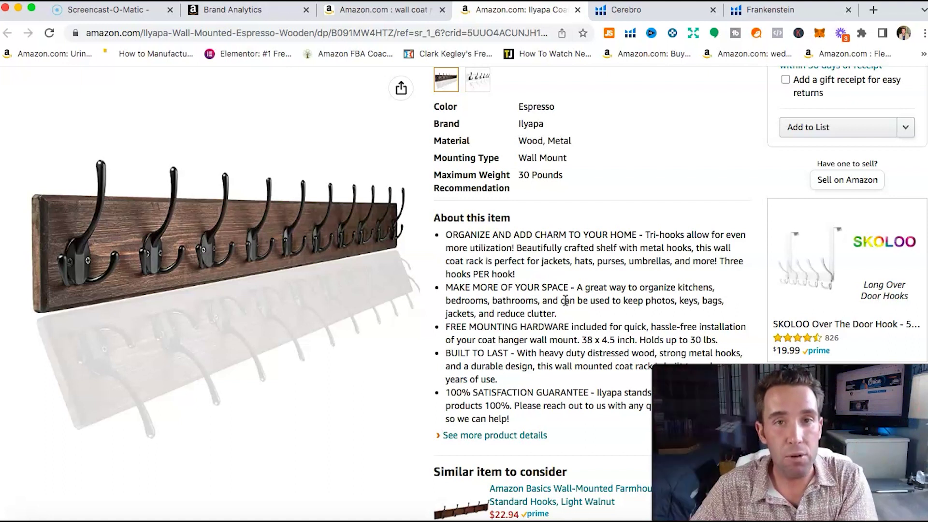
{"action": "left_click", "coordinate": [656, 19]}
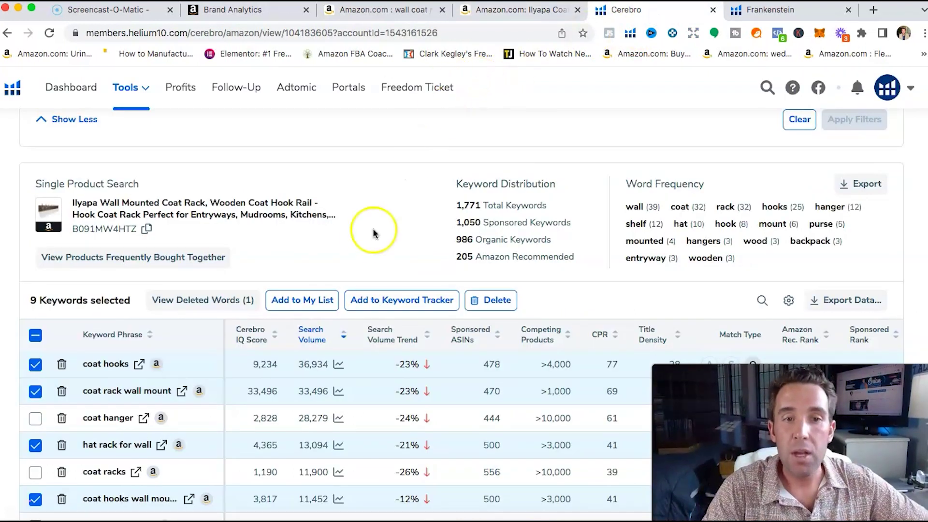
{"action": "scroll", "coordinate": [373, 234], "scroll_direction": "down", "scroll_amount": 5}
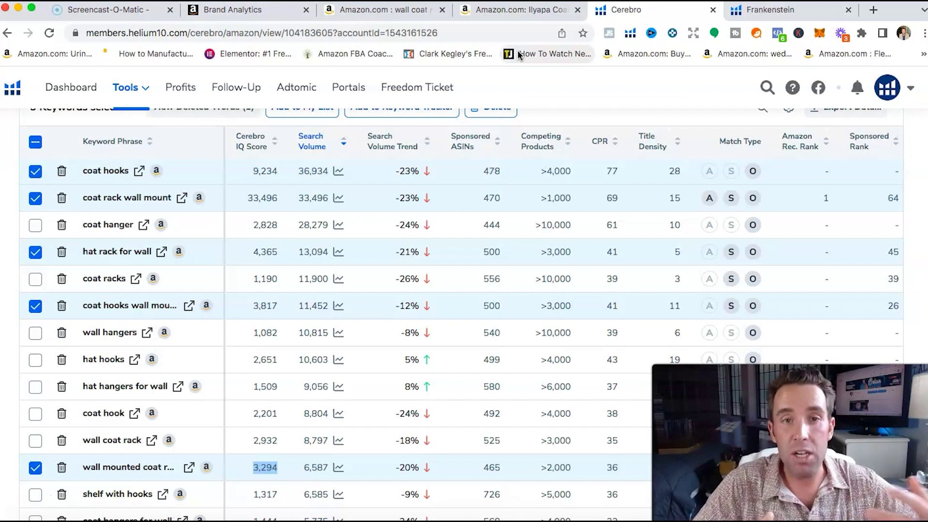
- Rerun the Amazon search for "wall coat rack" and examine the competing products in the results
{"action": "left_click", "coordinate": [410, 11]}
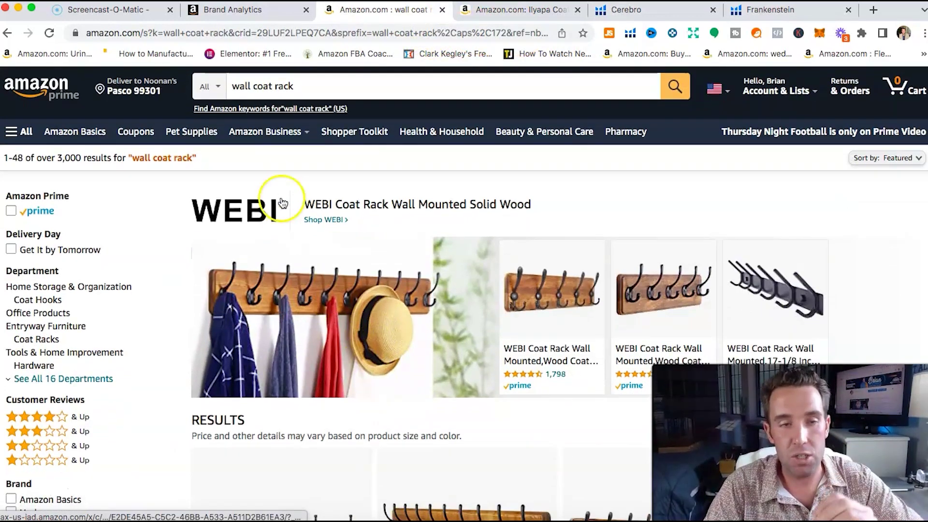
{"action": "left_click_drag", "start_coordinate": [231, 86], "coordinate": [326, 89]}
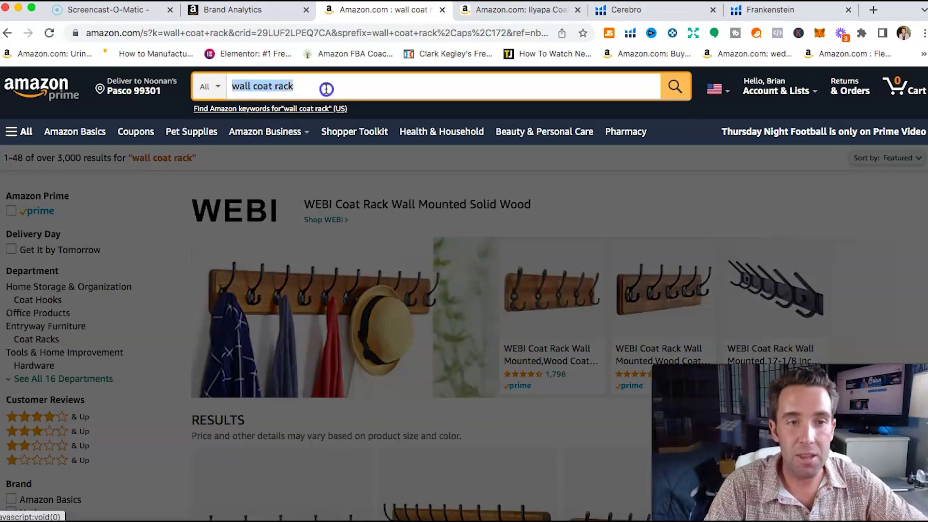
{"action": "left_click", "coordinate": [672, 86]}
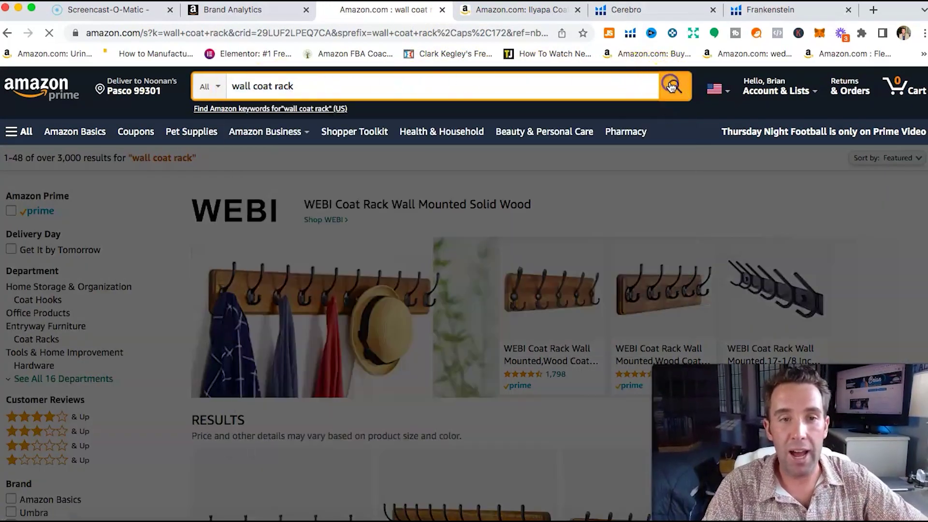
{"action": "scroll", "coordinate": [632, 439], "scroll_direction": "down", "scroll_amount": 1}
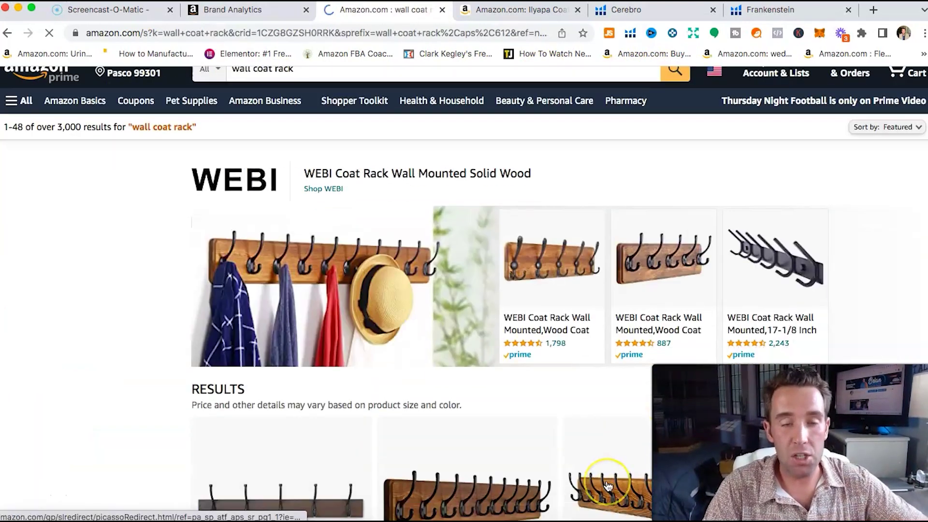
{"action": "scroll", "coordinate": [608, 486], "scroll_direction": "down", "scroll_amount": 15}
{"action": "scroll", "coordinate": [608, 486], "scroll_direction": "down", "scroll_amount": 10}
{"action": "scroll", "coordinate": [608, 484], "scroll_direction": "down", "scroll_amount": 4}
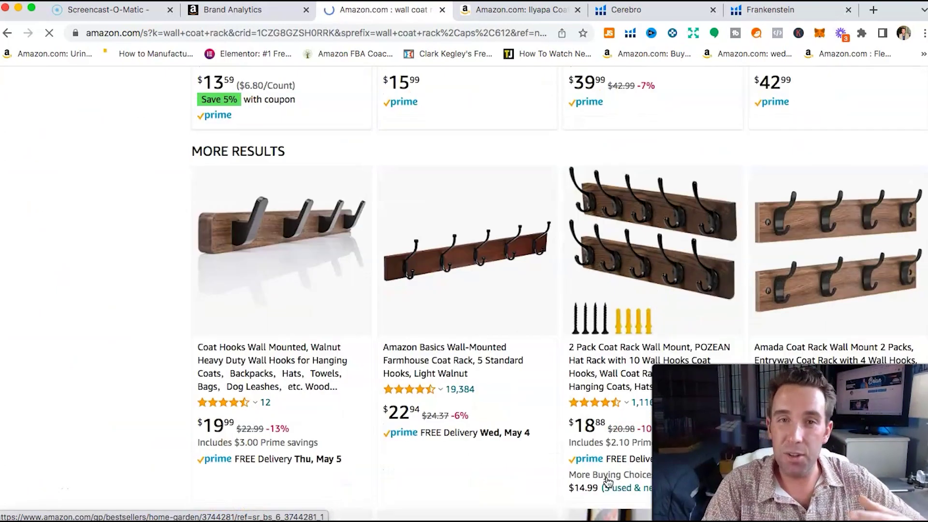
{"action": "left_click", "coordinate": [489, 491]}
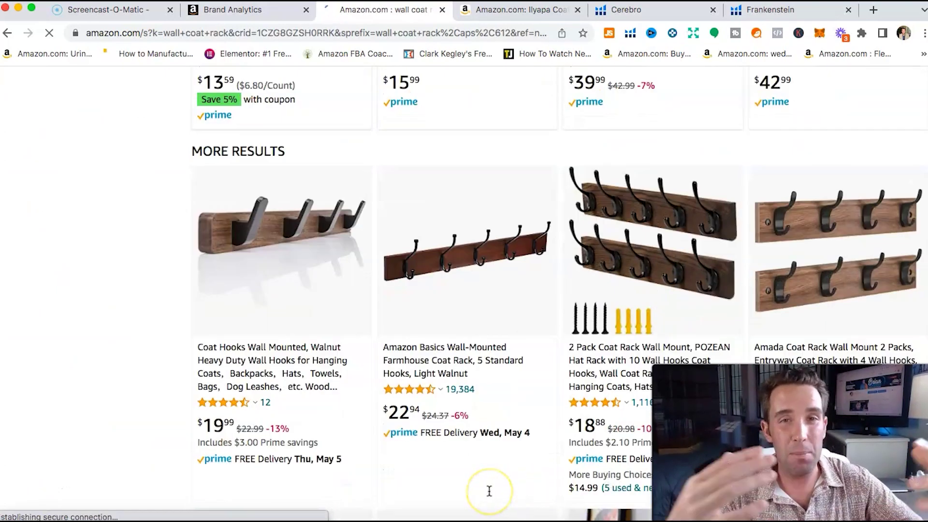